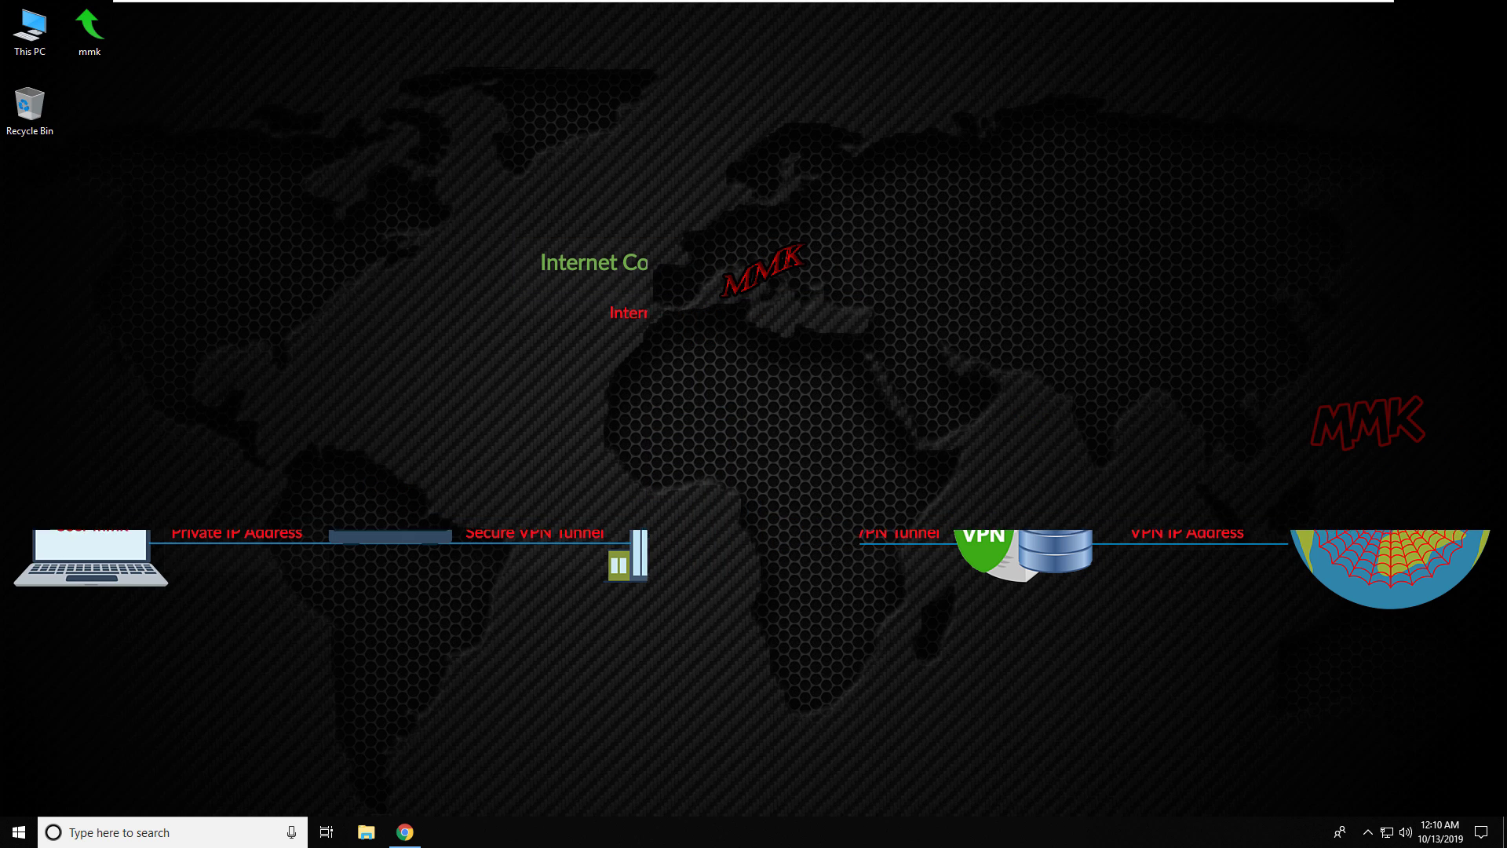
Open Windows Settings from Start and go to the VPN page under Network & Internet.
click(17, 830)
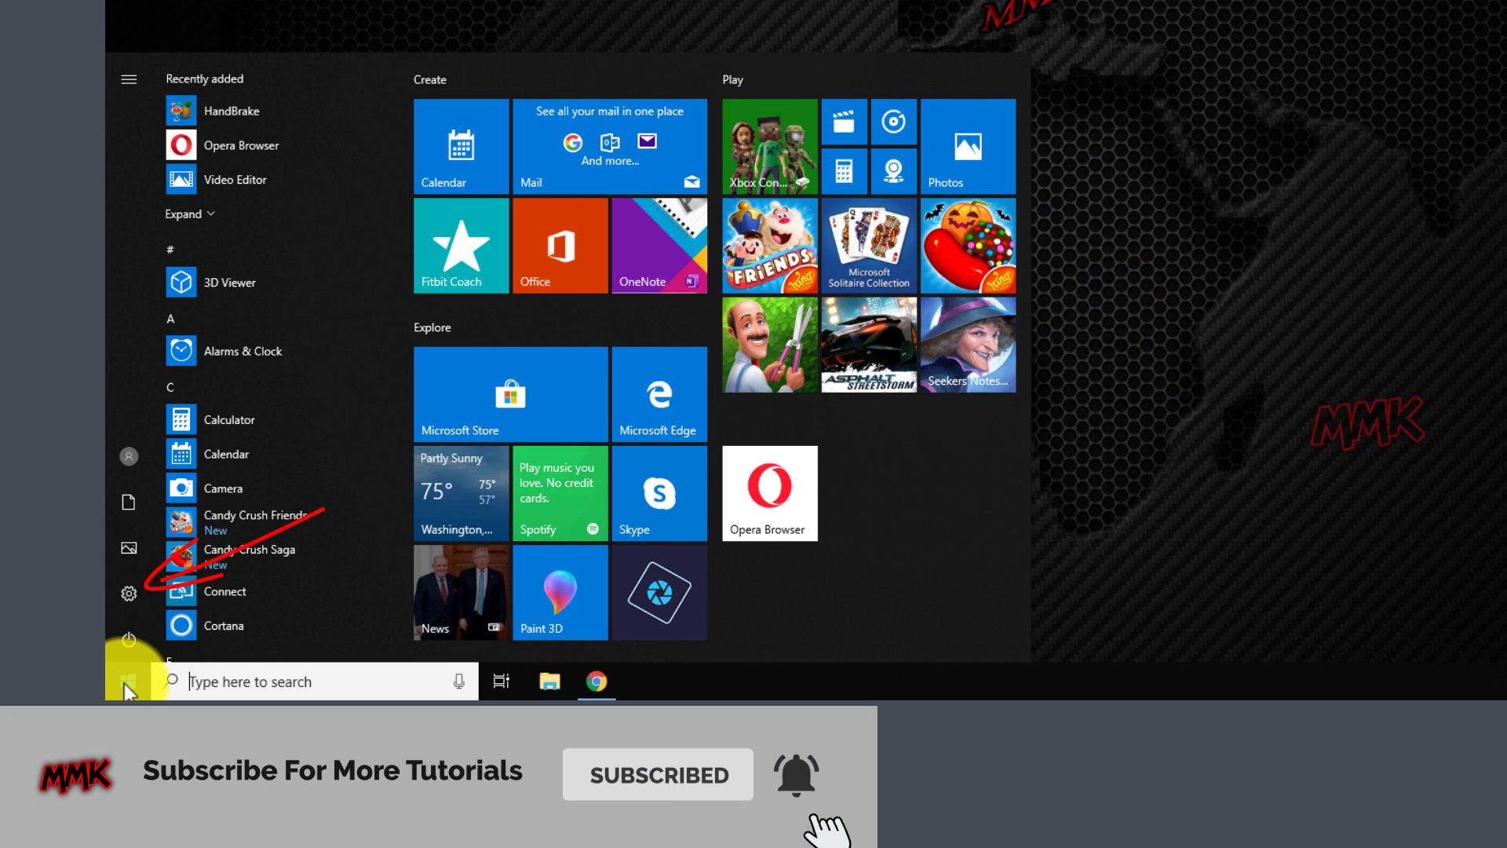
click(127, 593)
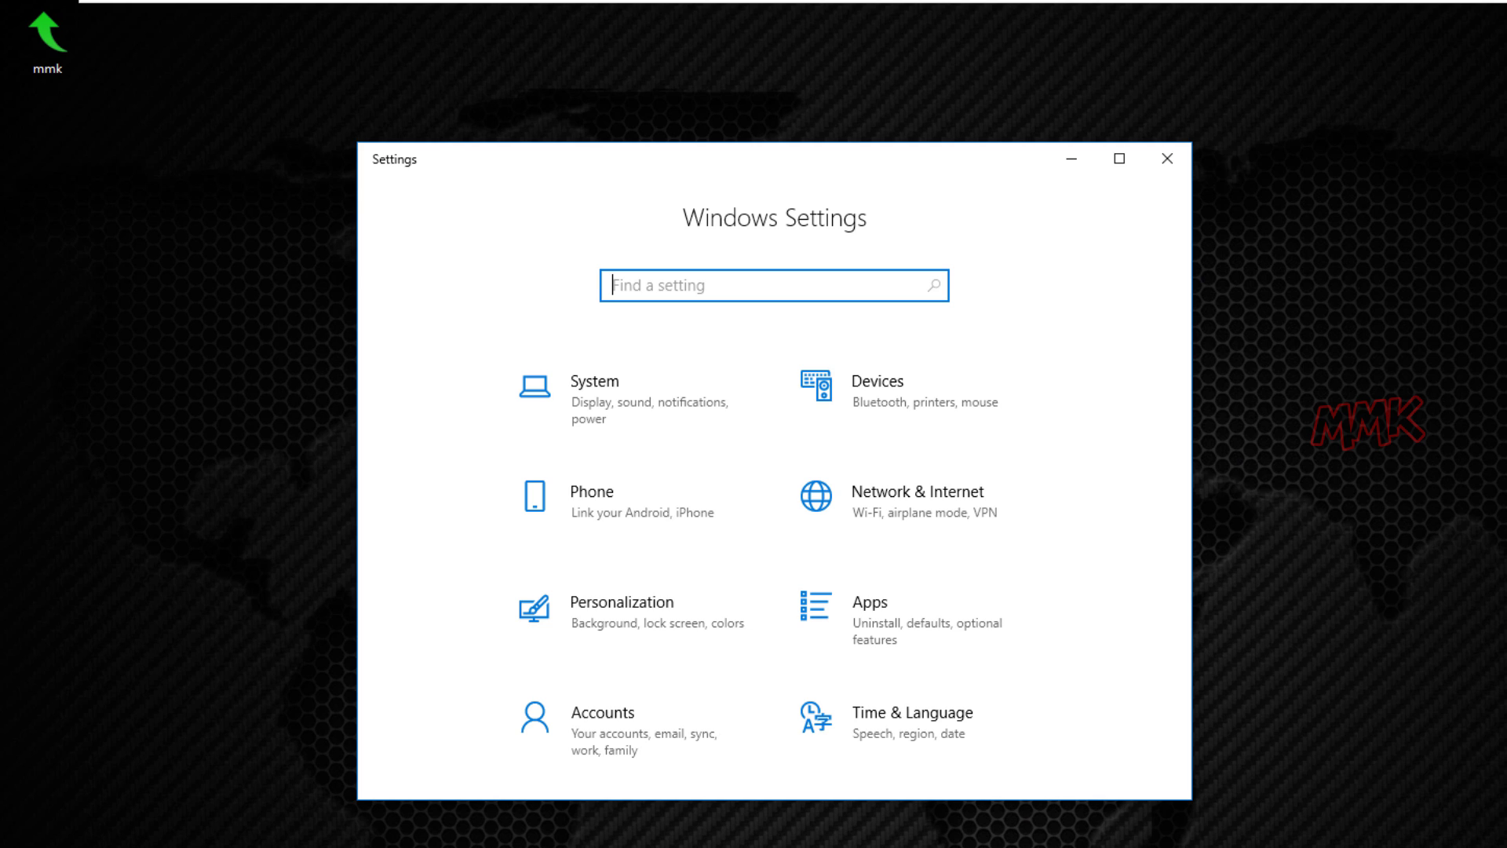
click(918, 506)
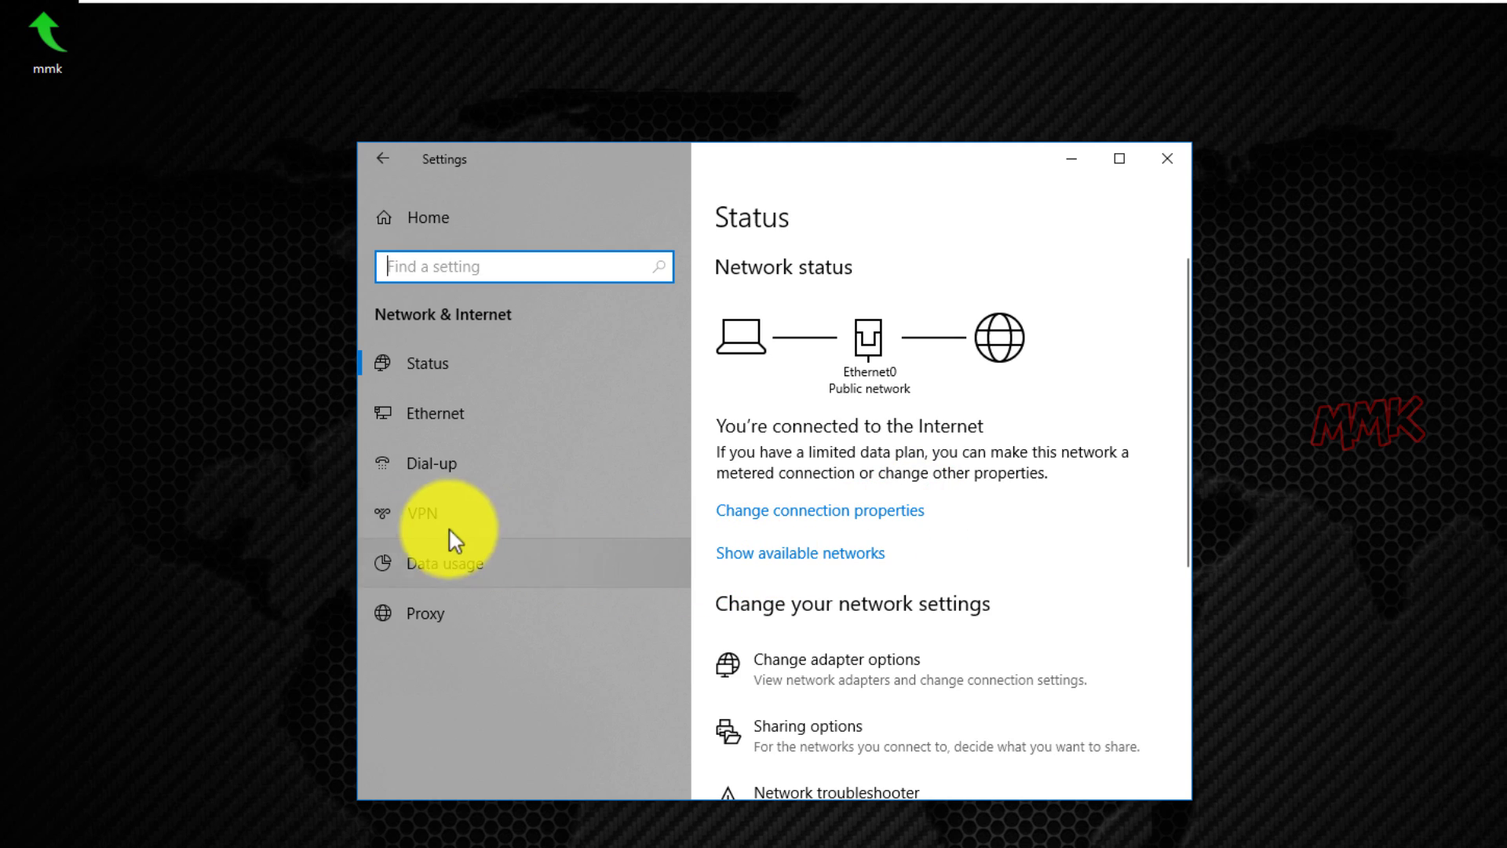
click(434, 511)
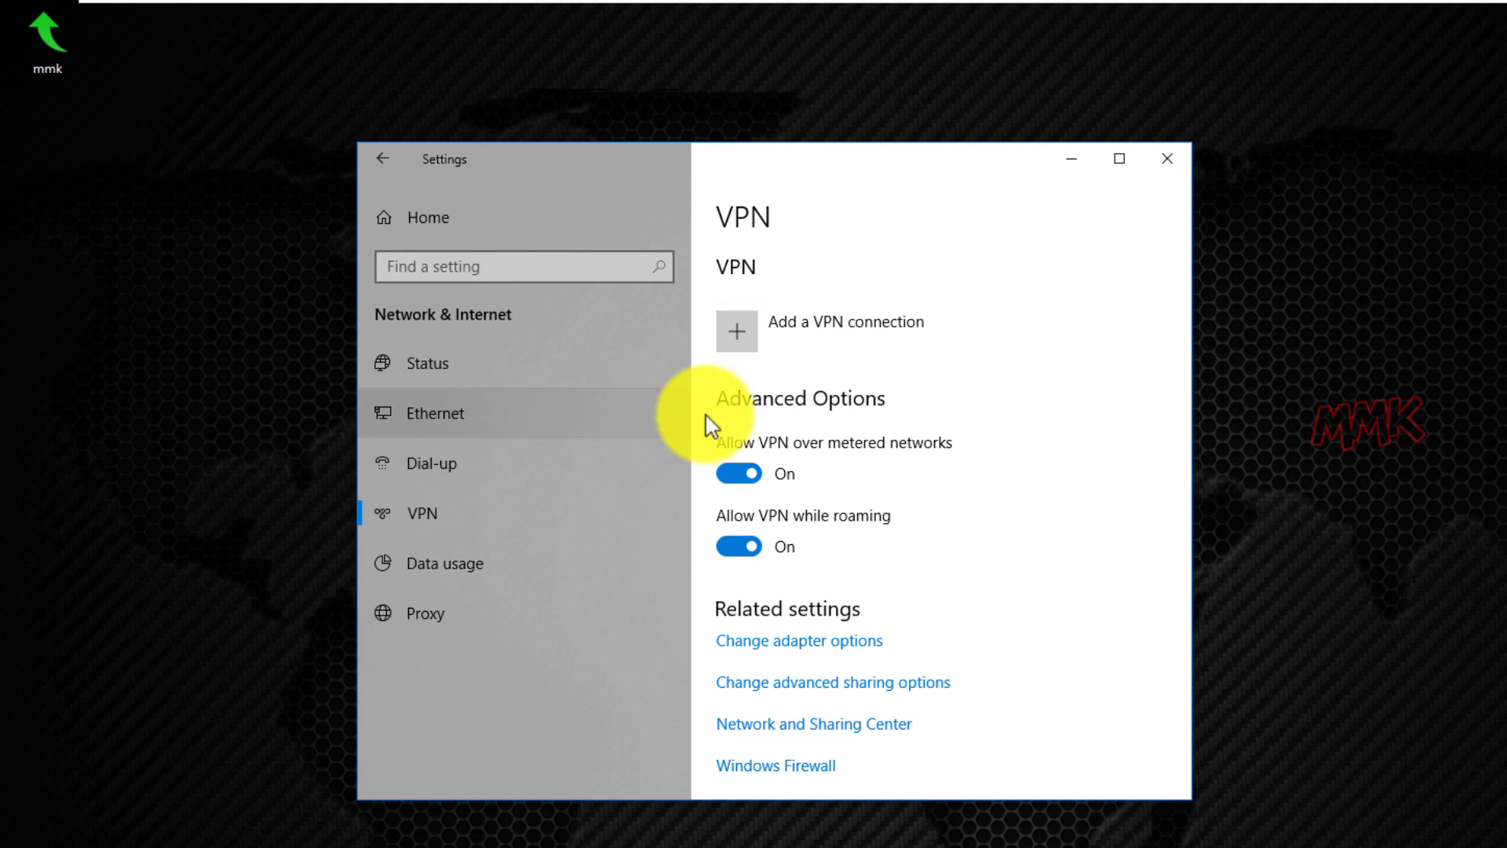
Add a VPN connection with provider Windows (built-in) and connection name mmkVPN.
click(742, 335)
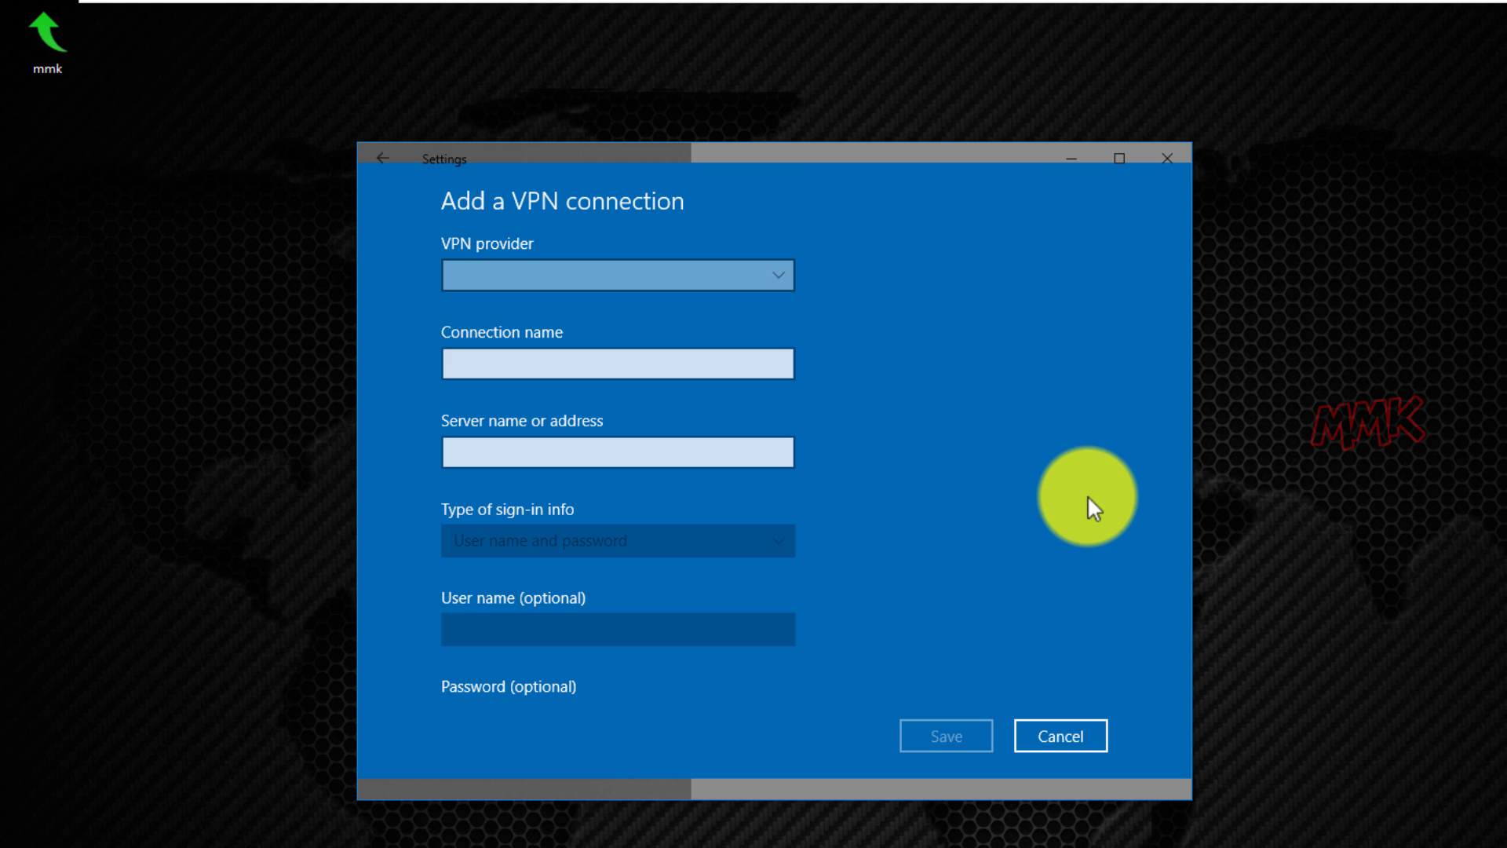
click(774, 274)
click(774, 273)
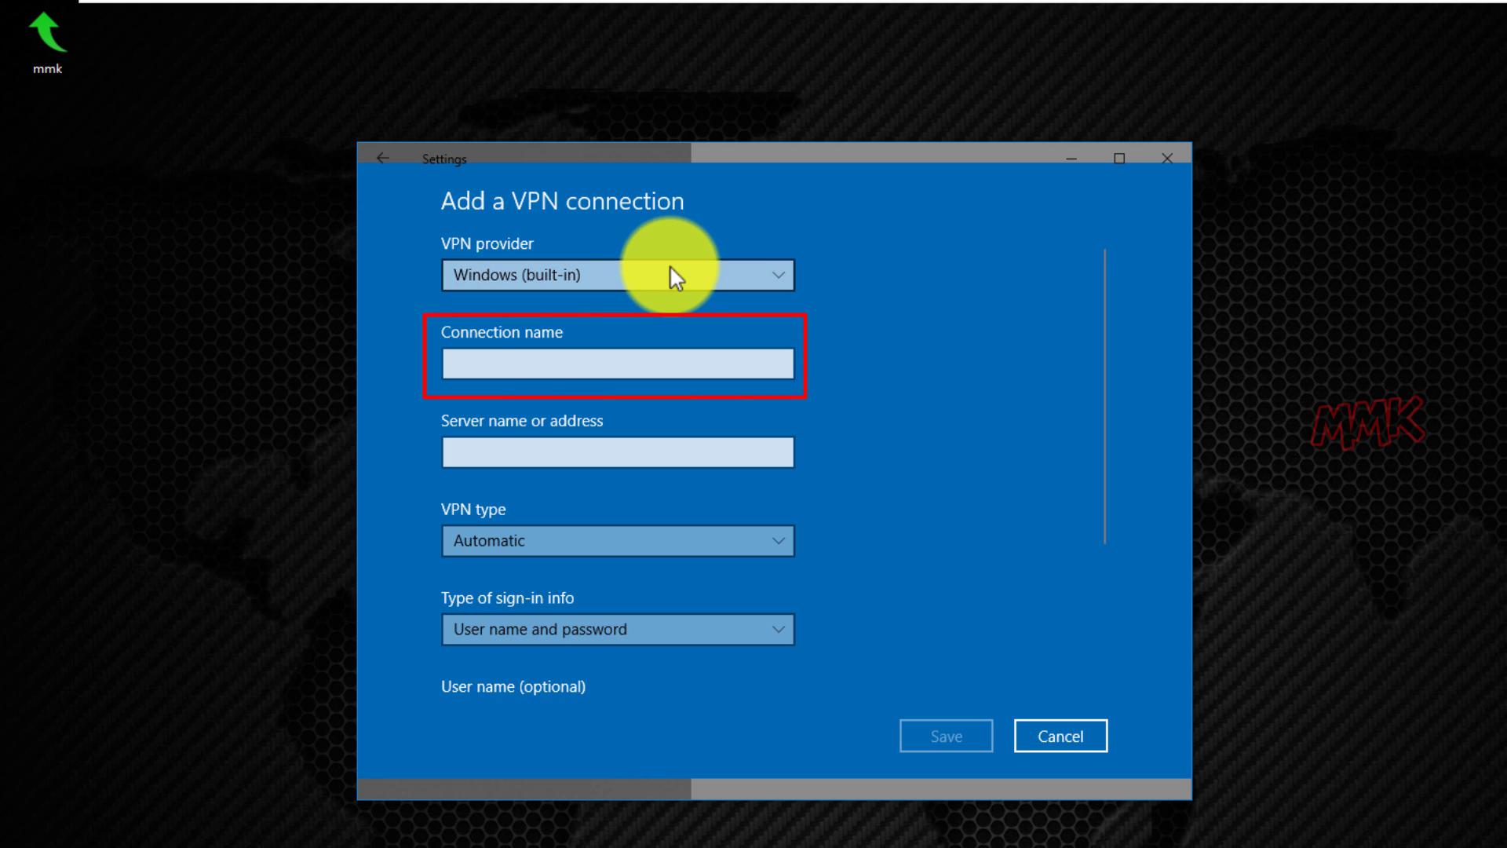
click(630, 366)
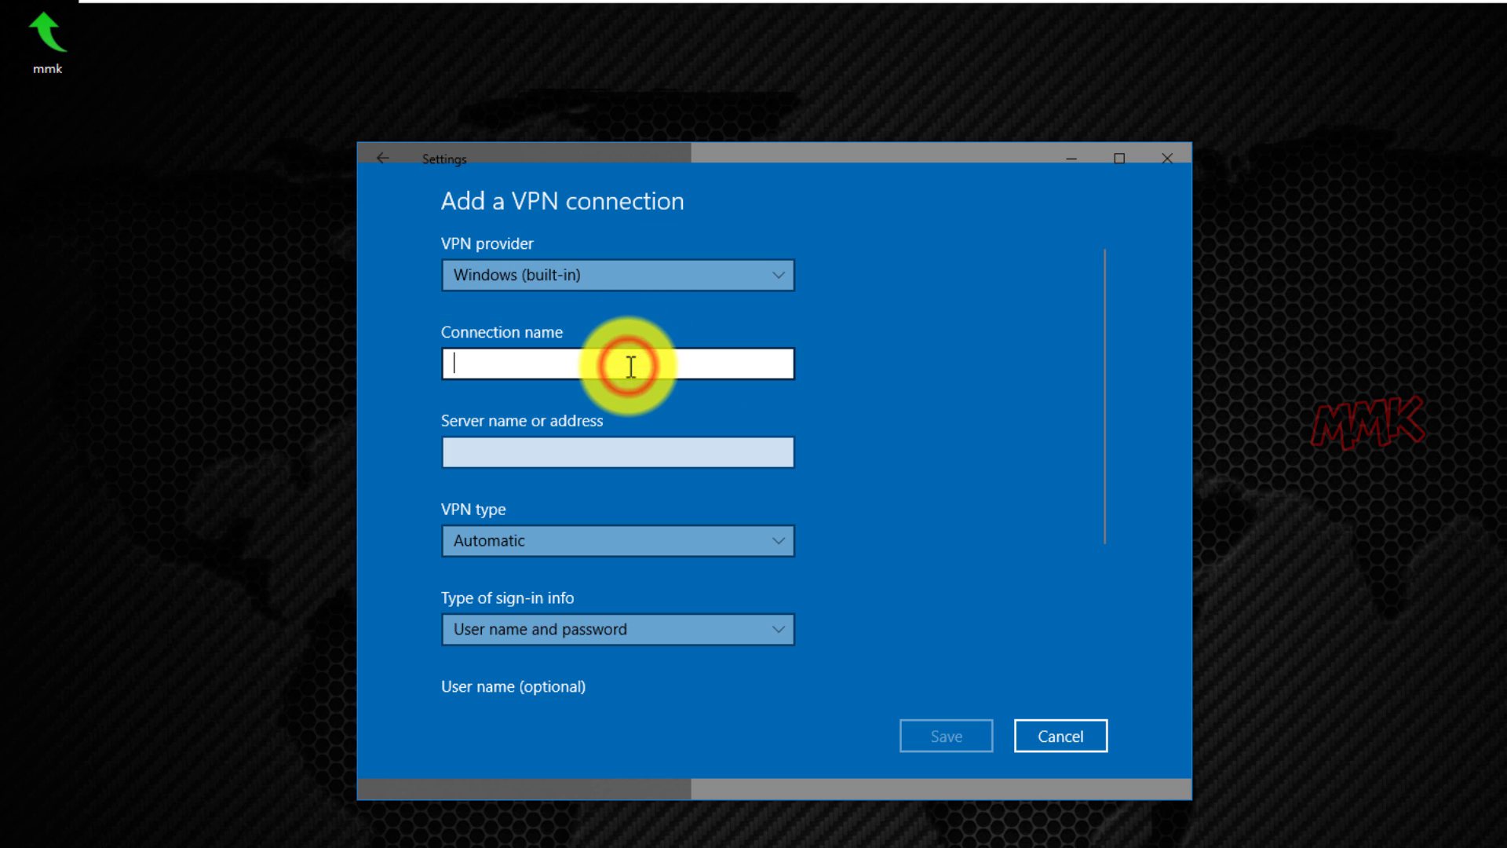
text(mmkVPN)
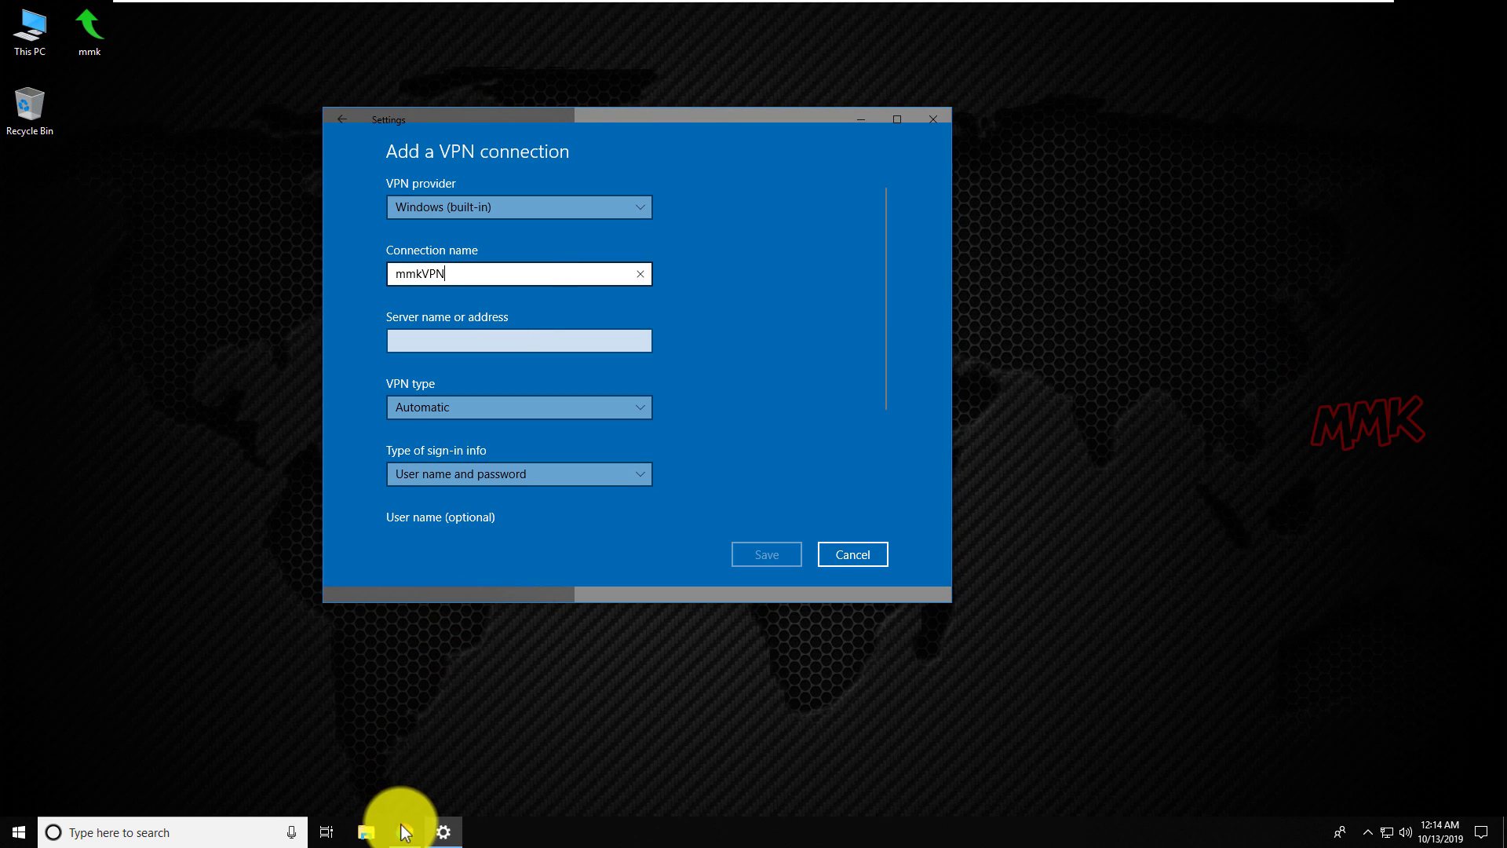
Bring up Chrome and load freevpn4you.net.
click(405, 832)
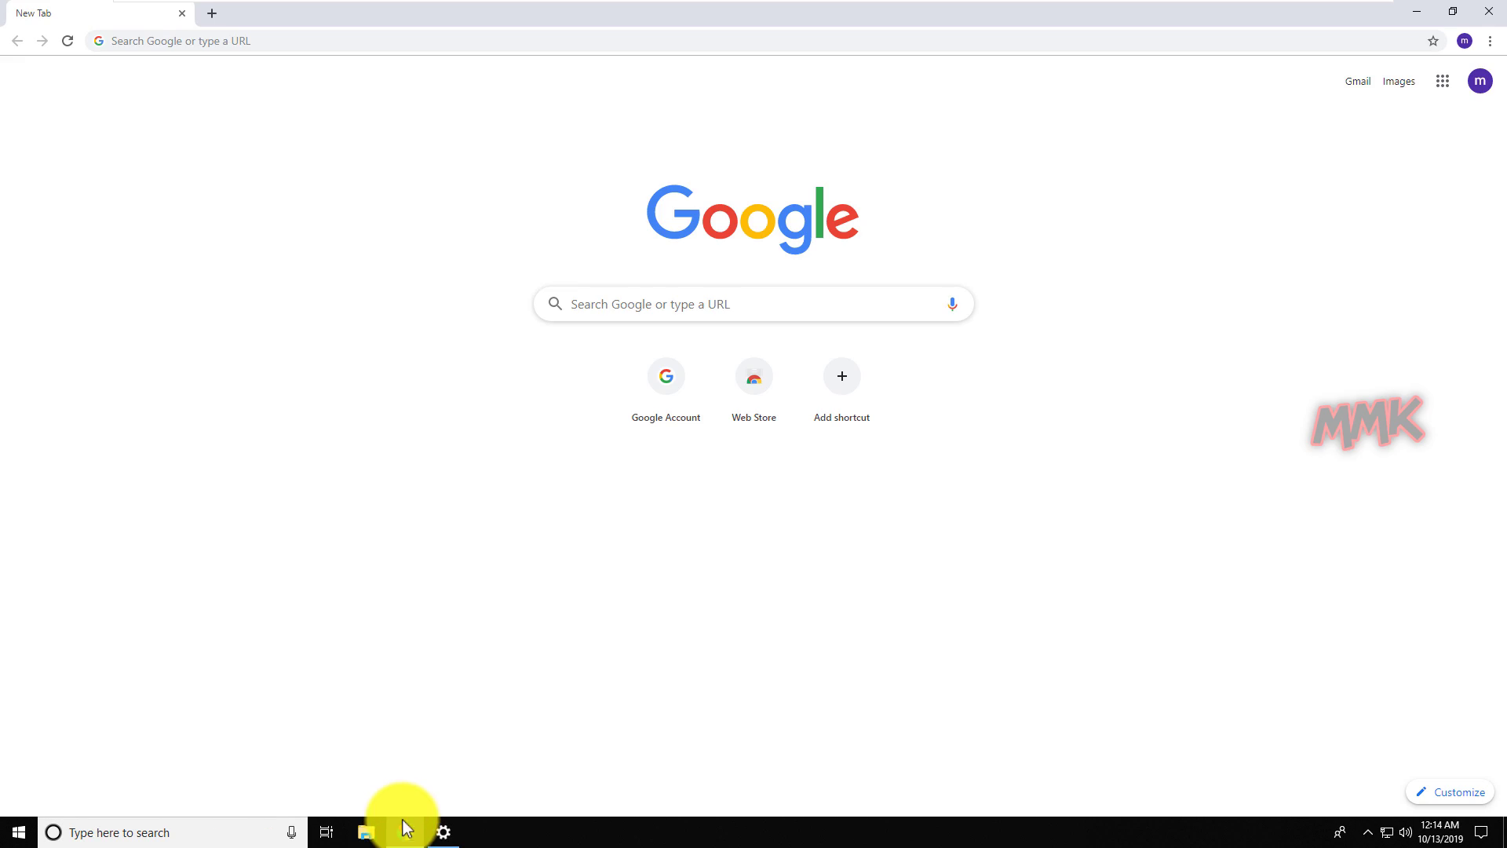
click(287, 41)
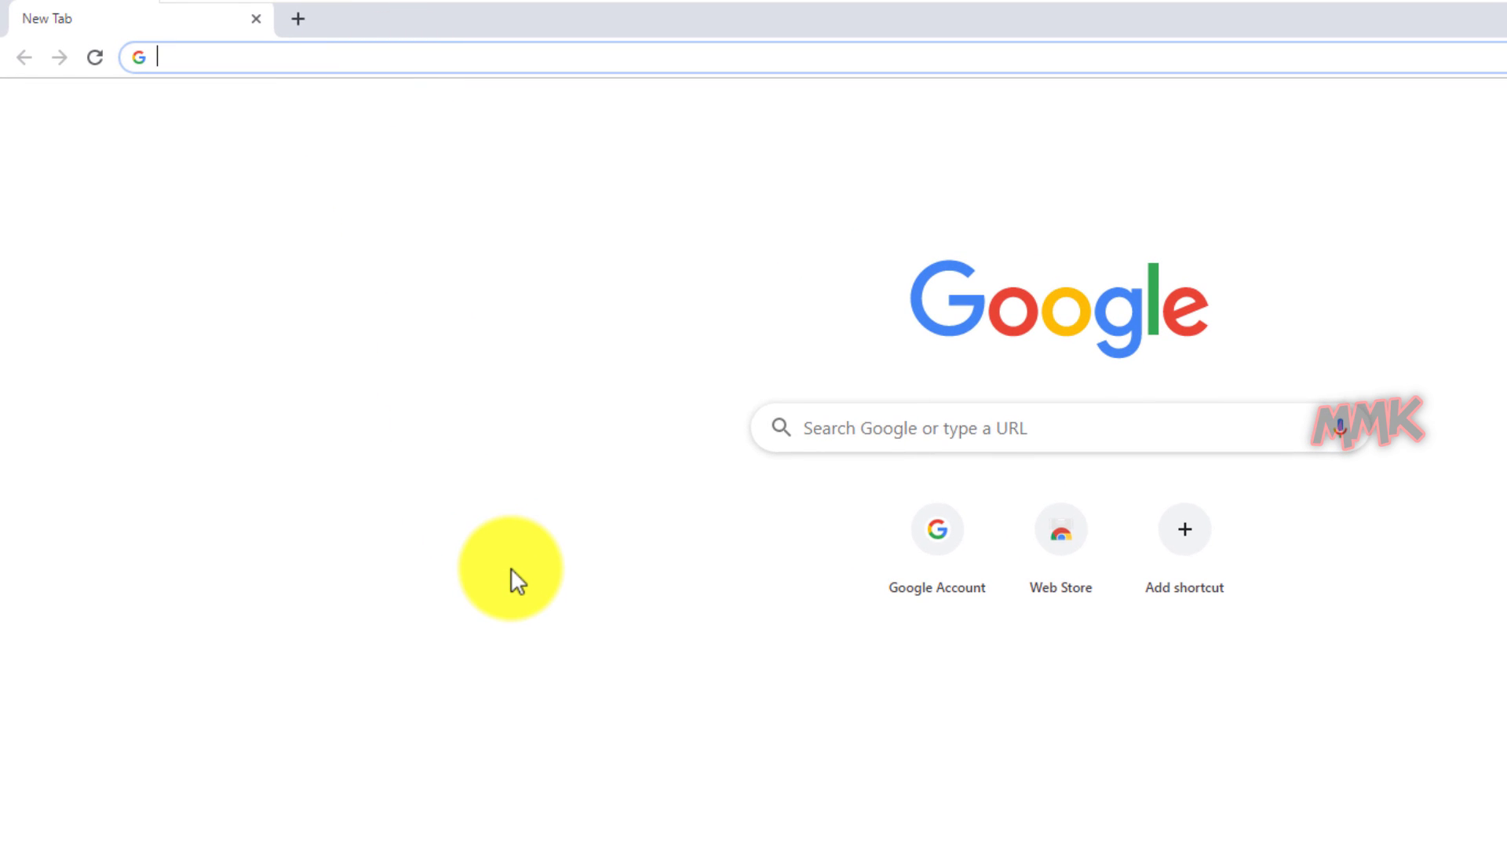
text(fr)
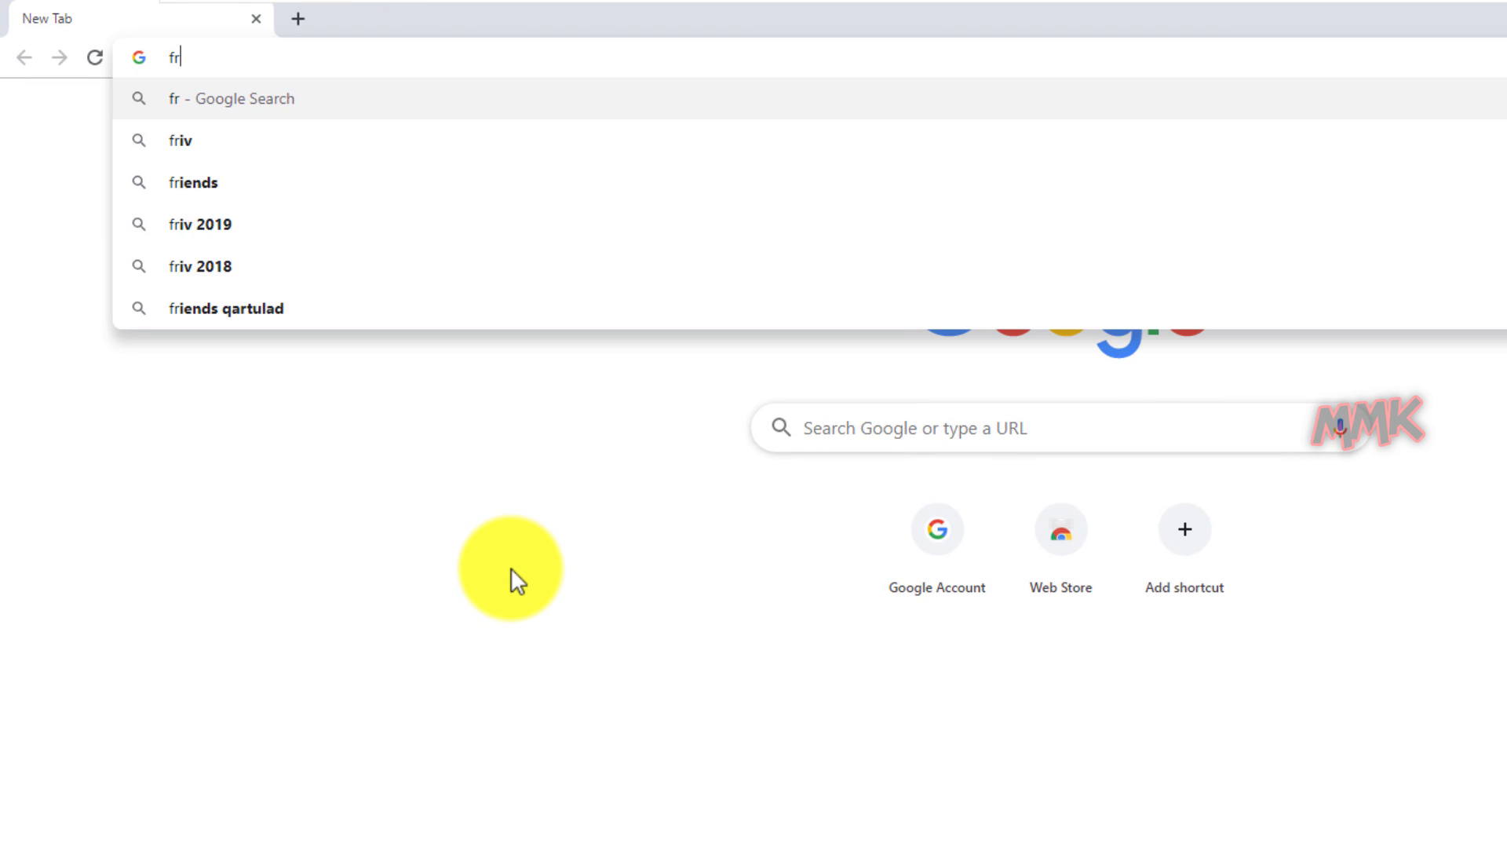
text(eevpn4you.net)
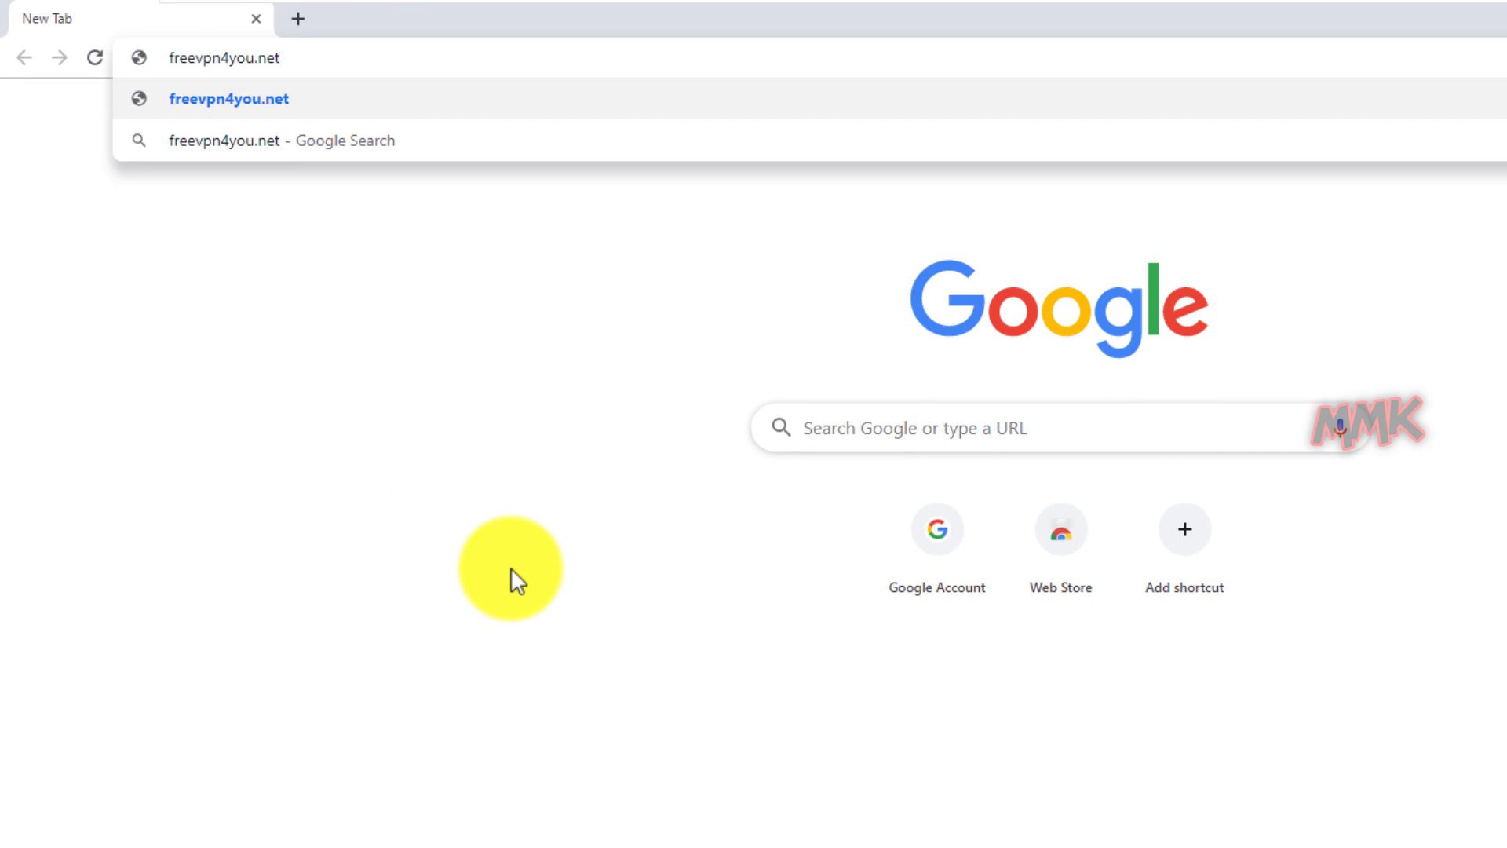
key(Return)
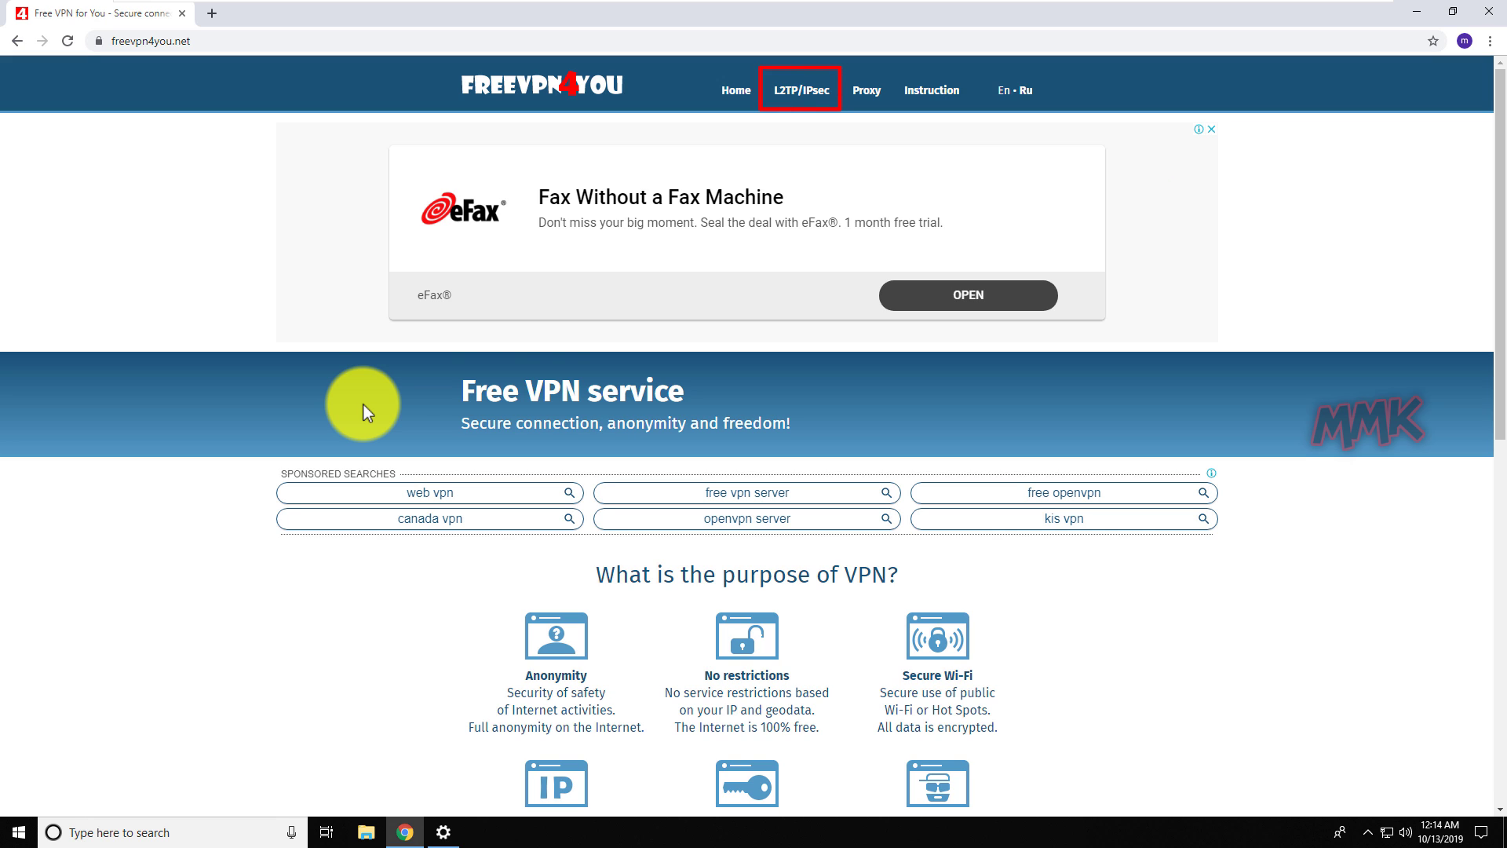
On the L2TP/IPsec server list, copy the Republic of Korea server IP 175.197.56.249.
click(793, 92)
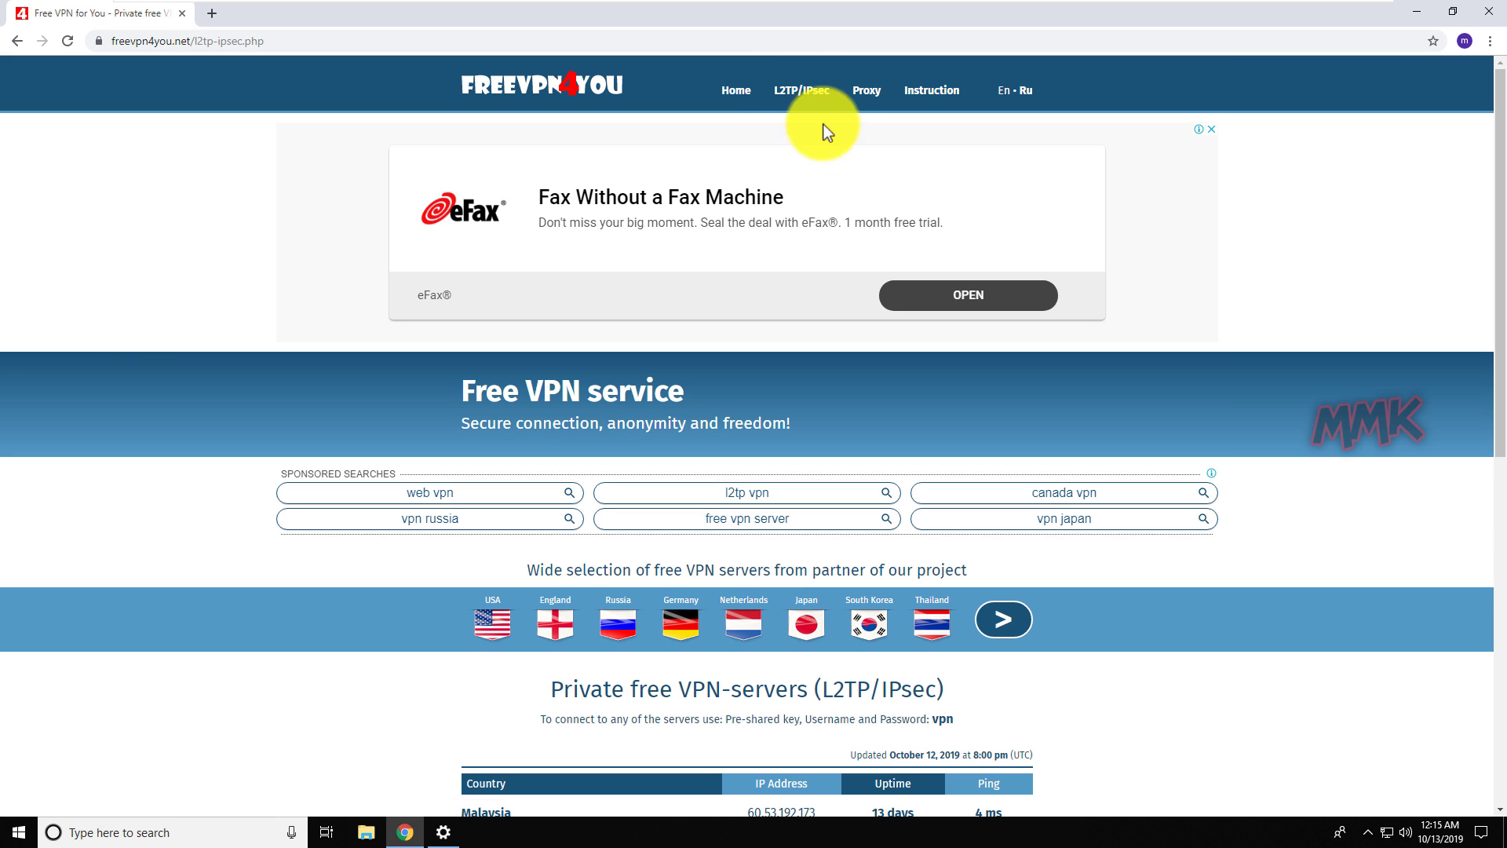
scroll(1115, 345, down, 7)
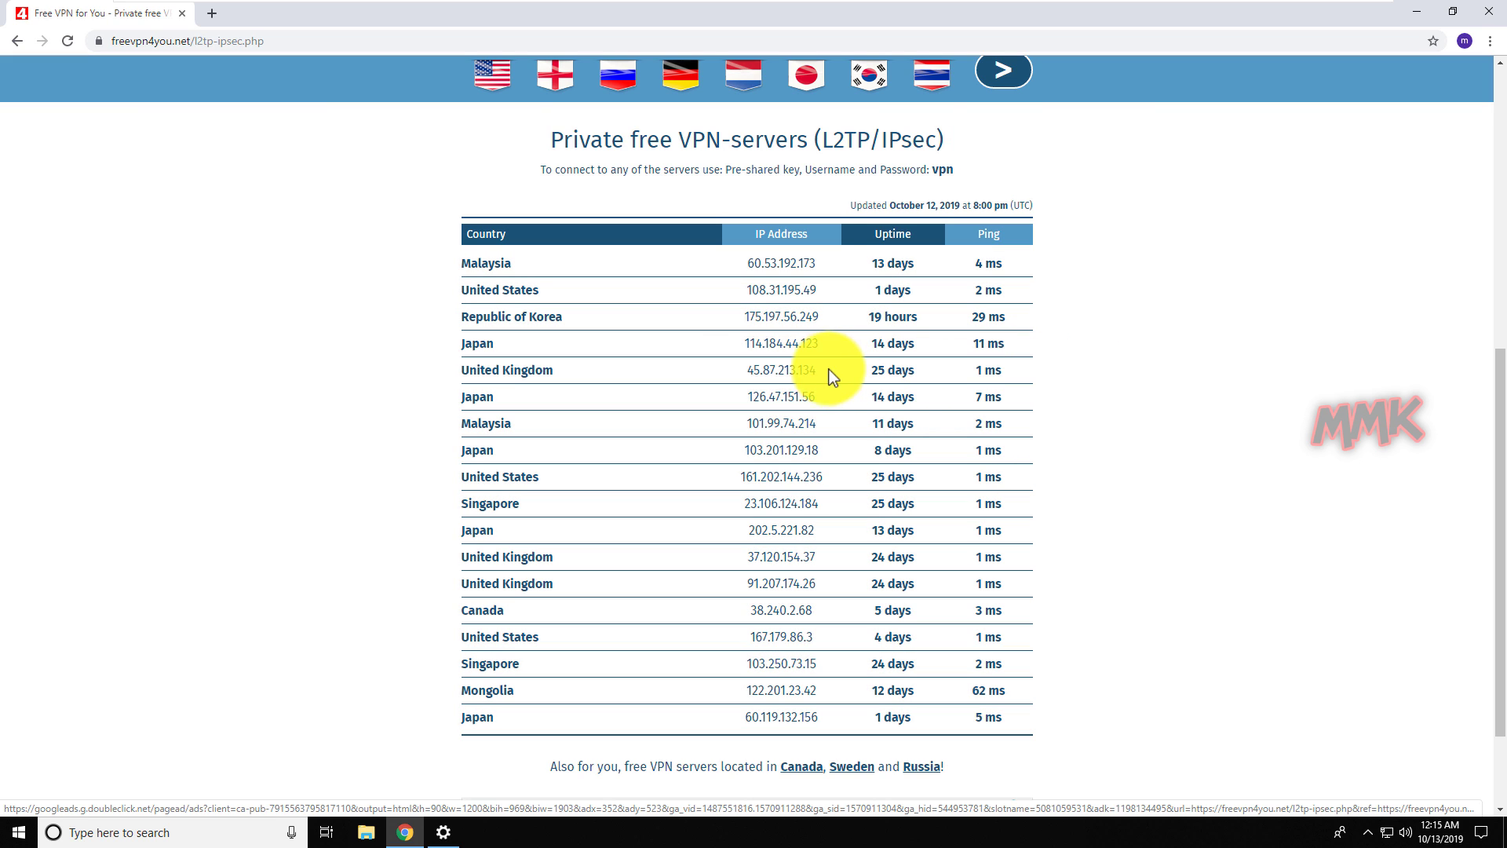
drag(744, 314, 819, 312)
right_click(792, 314)
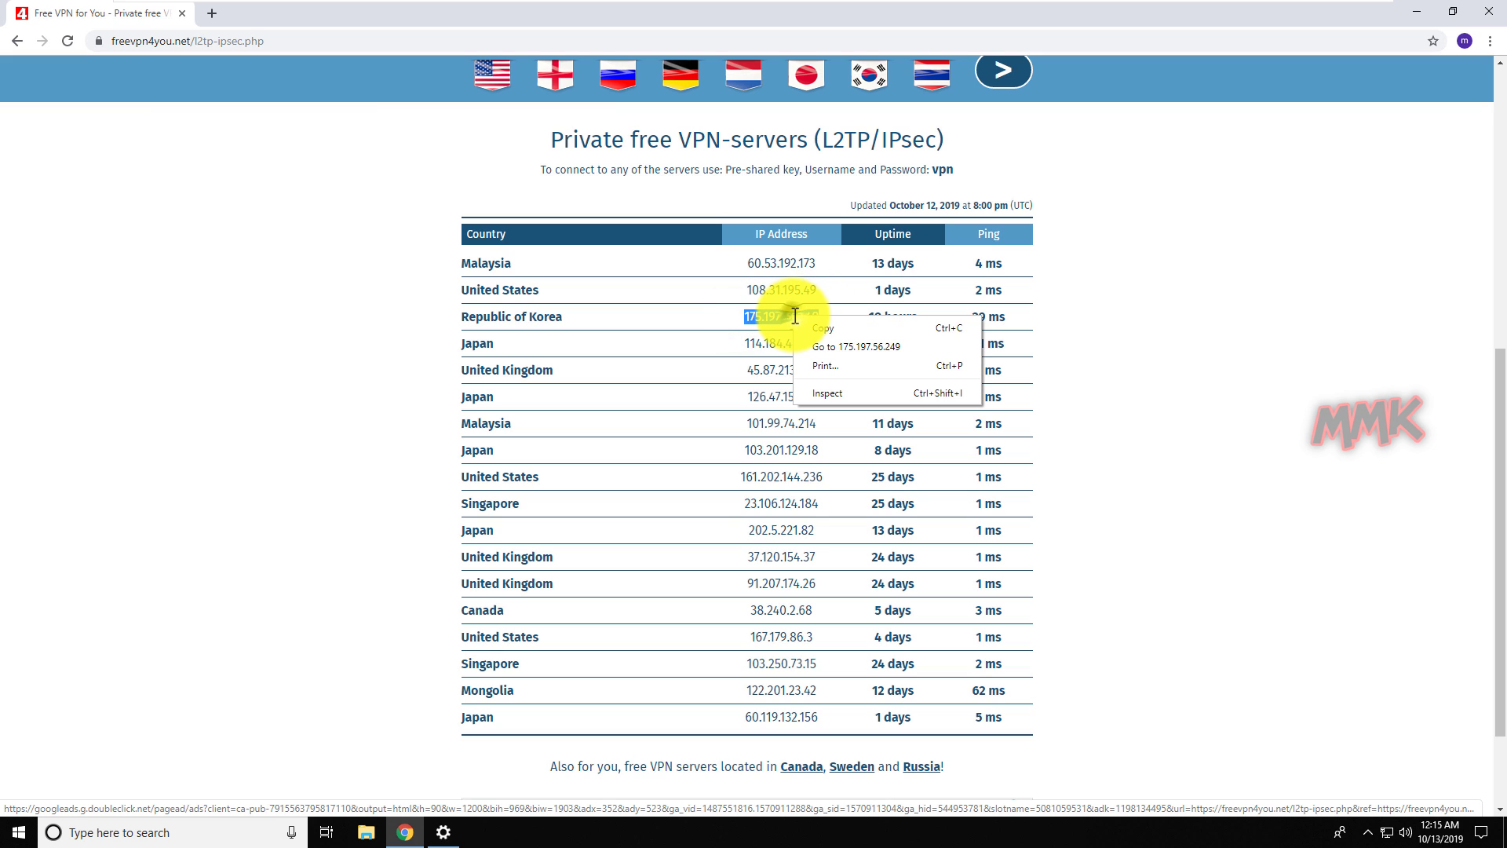
click(815, 323)
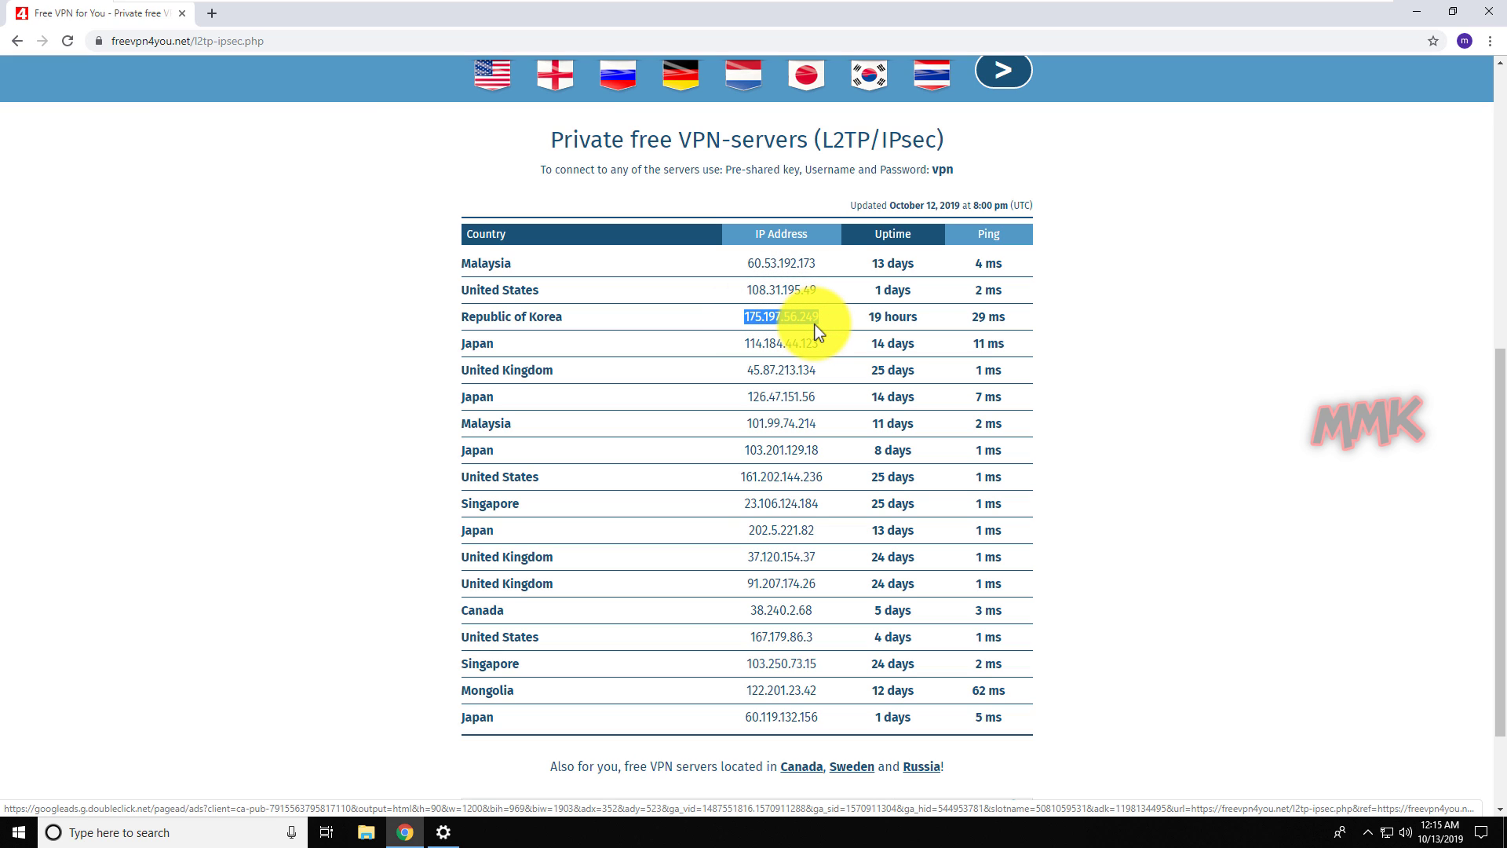
Paste 175.197.56.249 as the VPN's server name or address.
click(1410, 18)
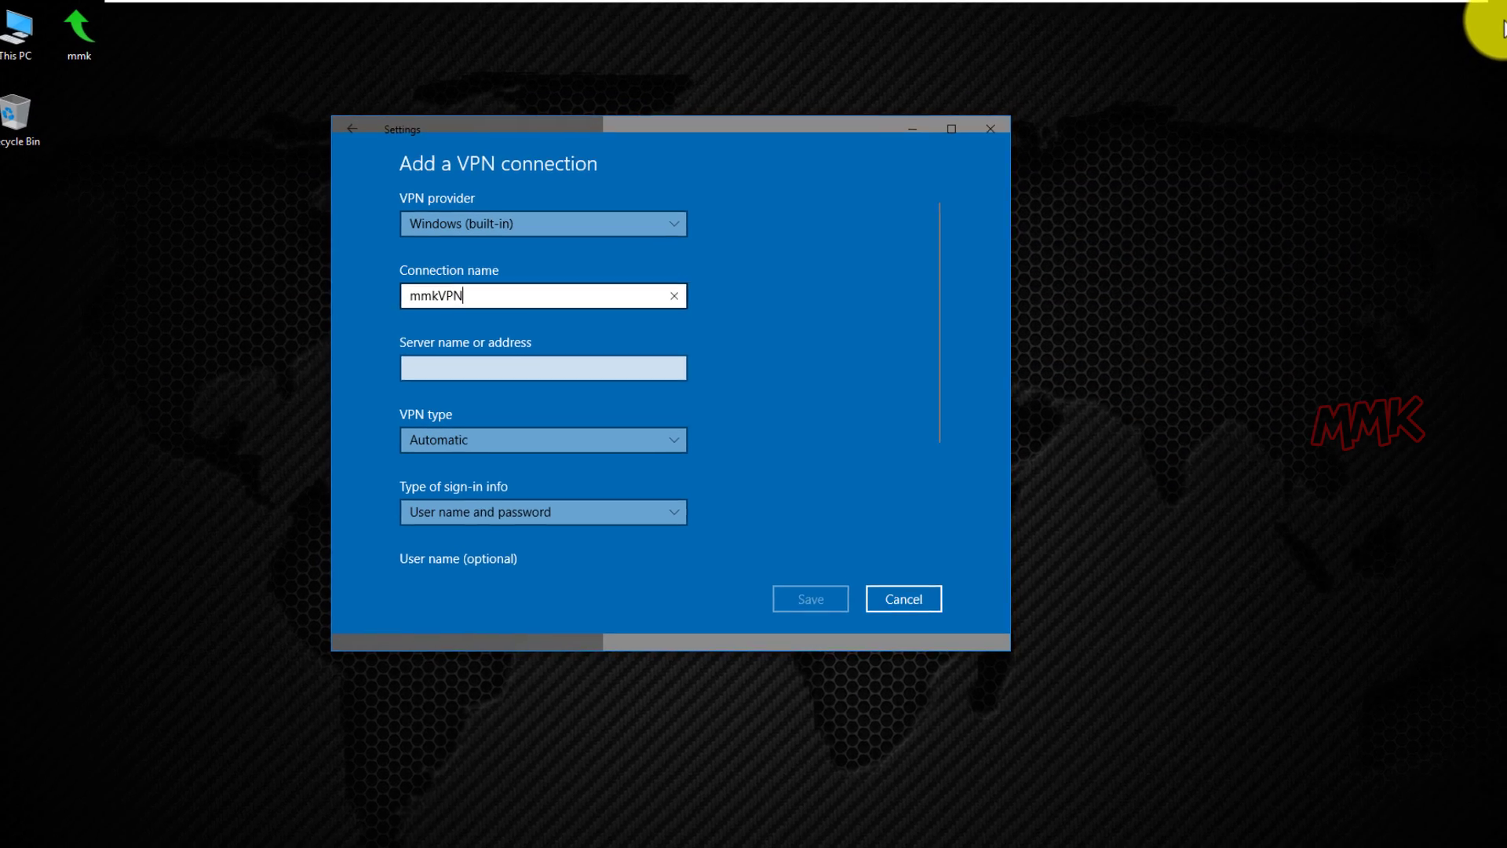
click(658, 369)
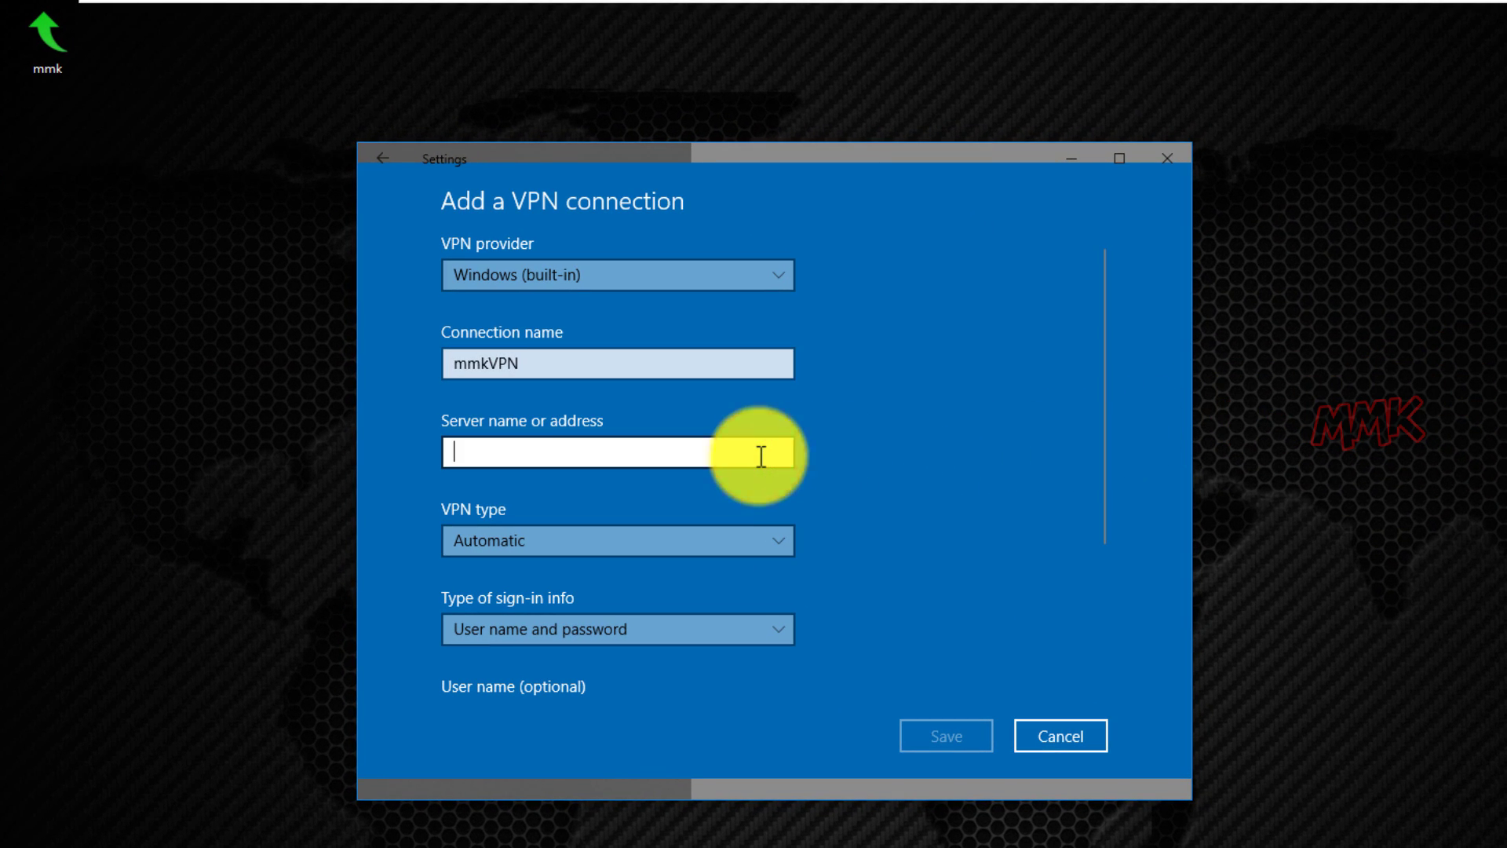
key(ctrl+v)
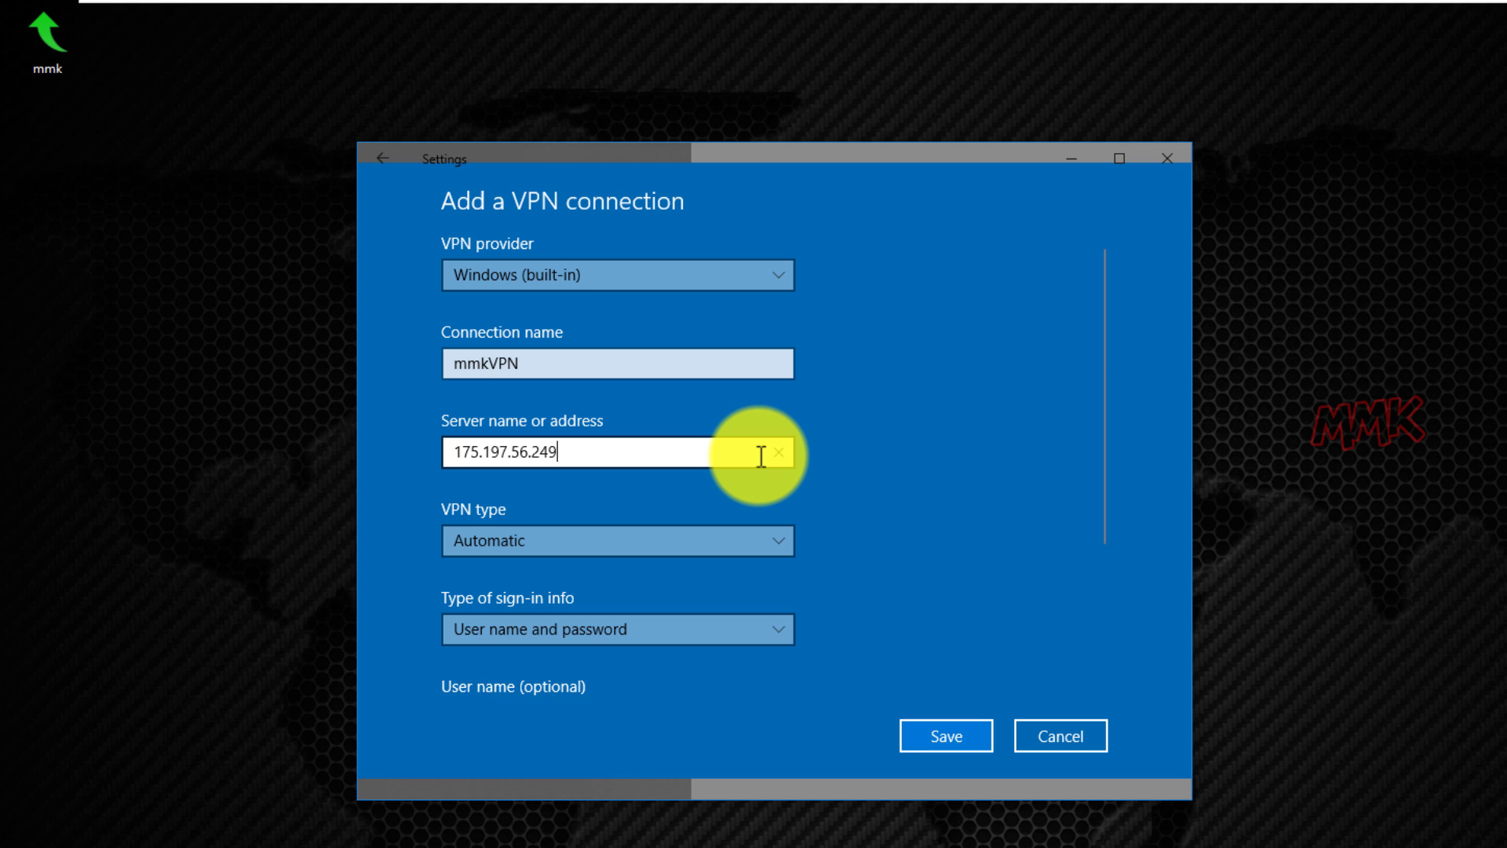
Enter the shared sign-in user name and password for the VPN.
scroll(1026, 478, down, 5)
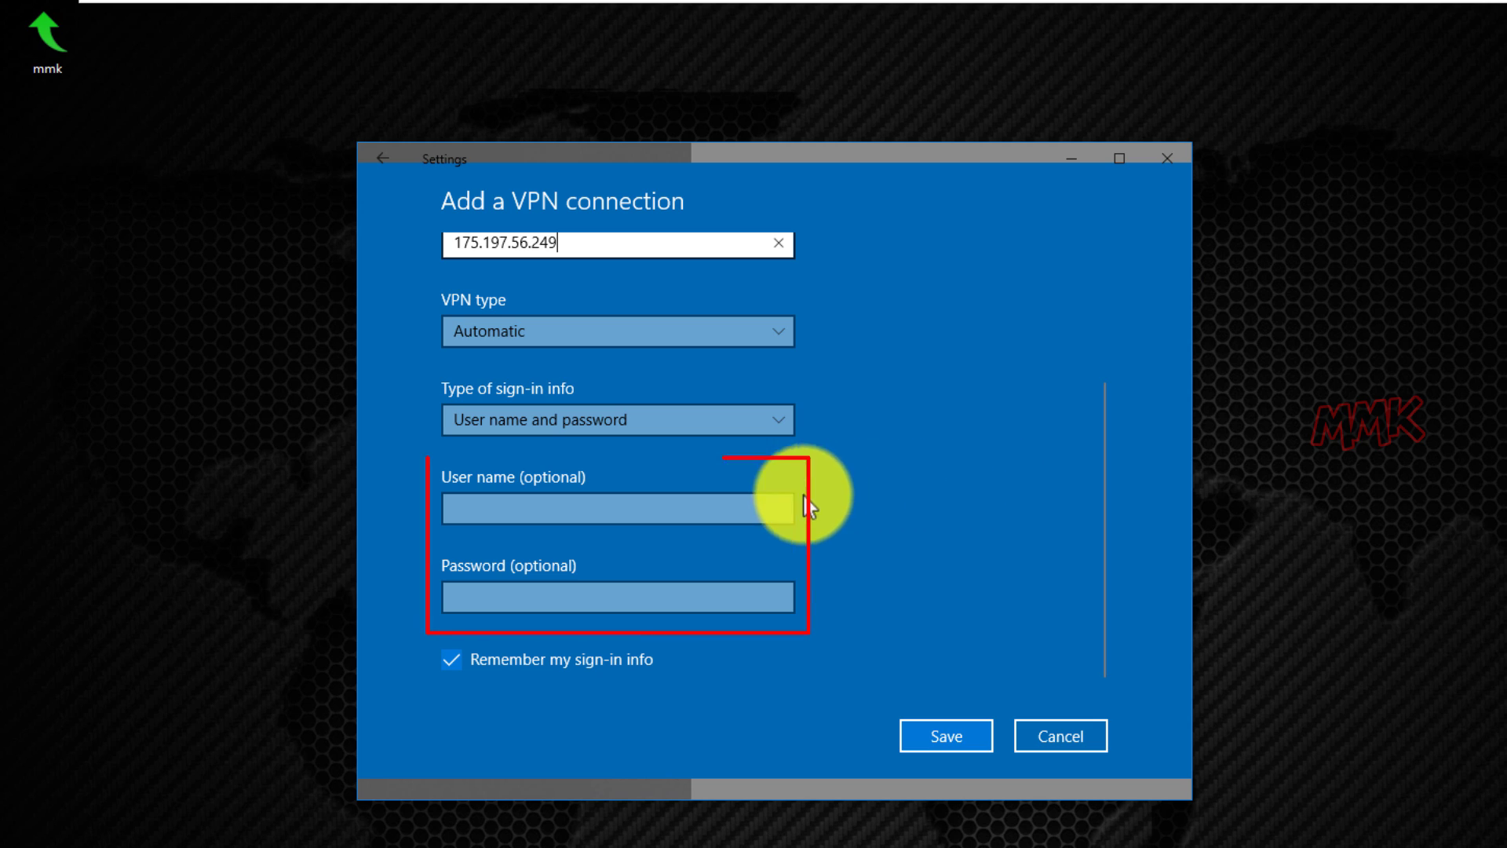
click(762, 501)
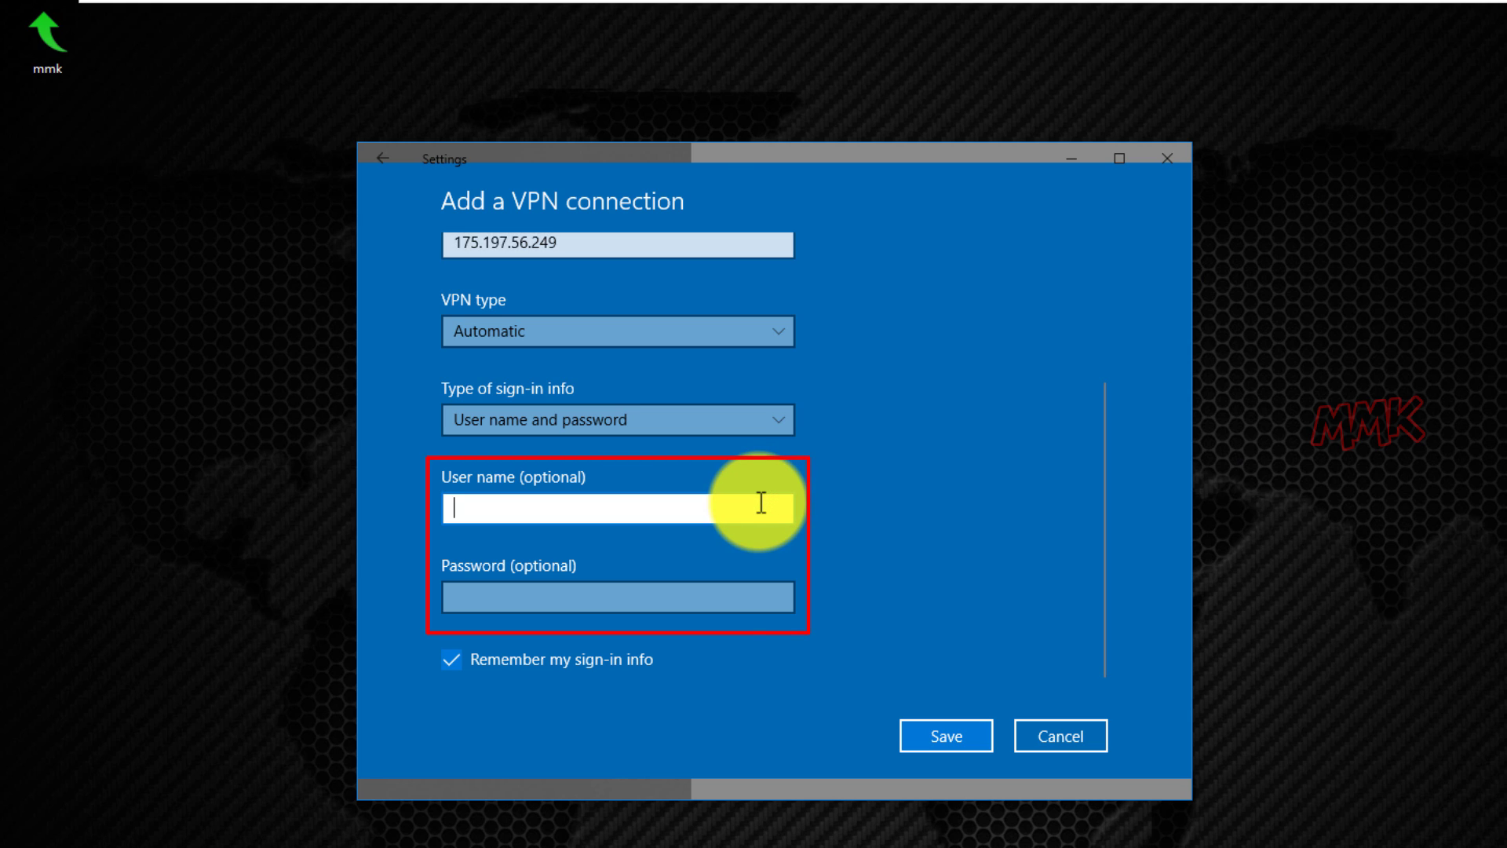
text(vpn)
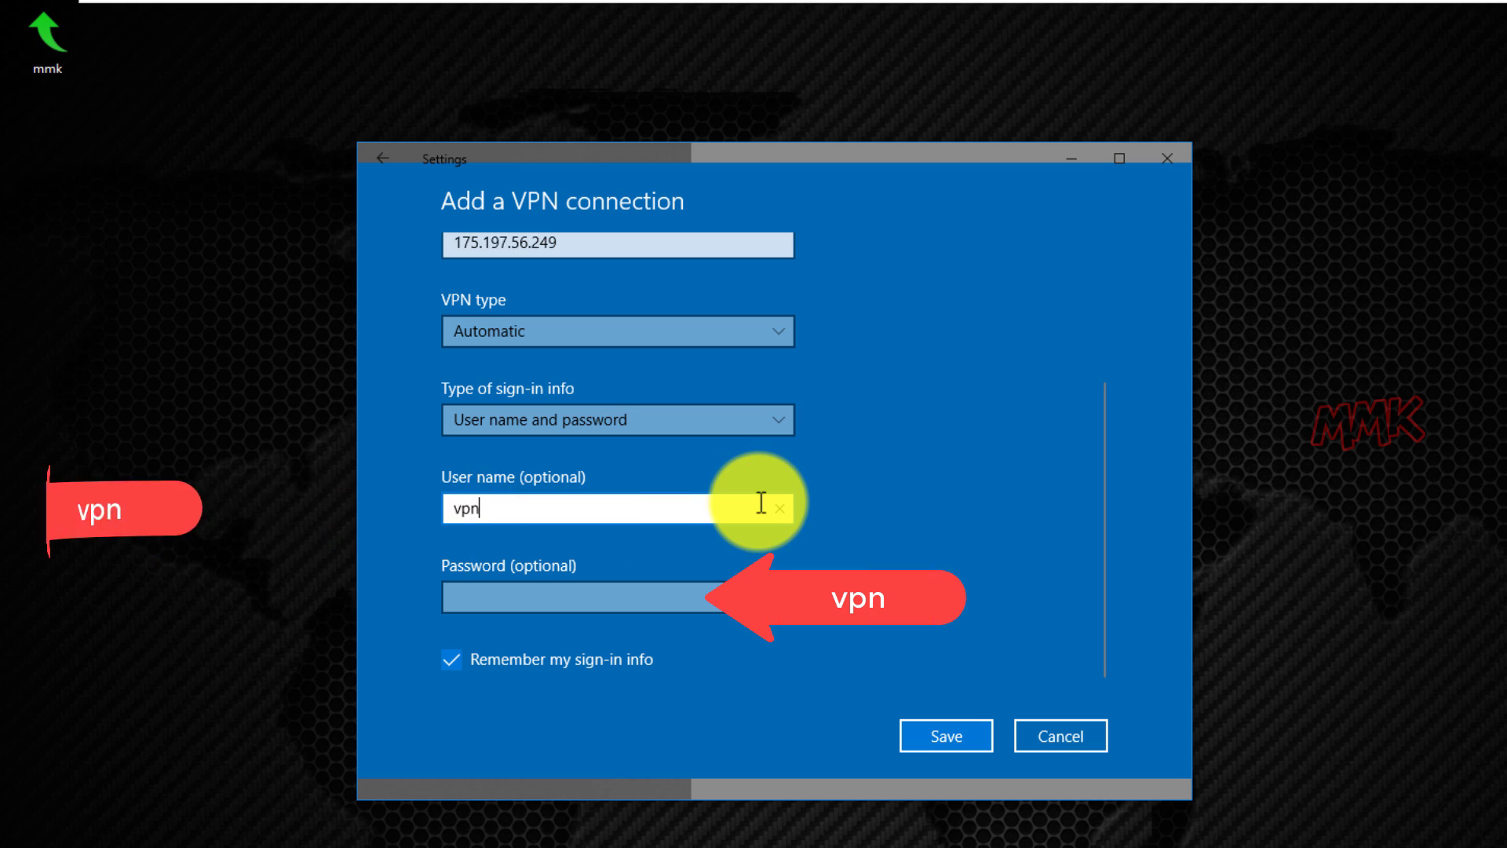
key(Tab)
text(vpn)
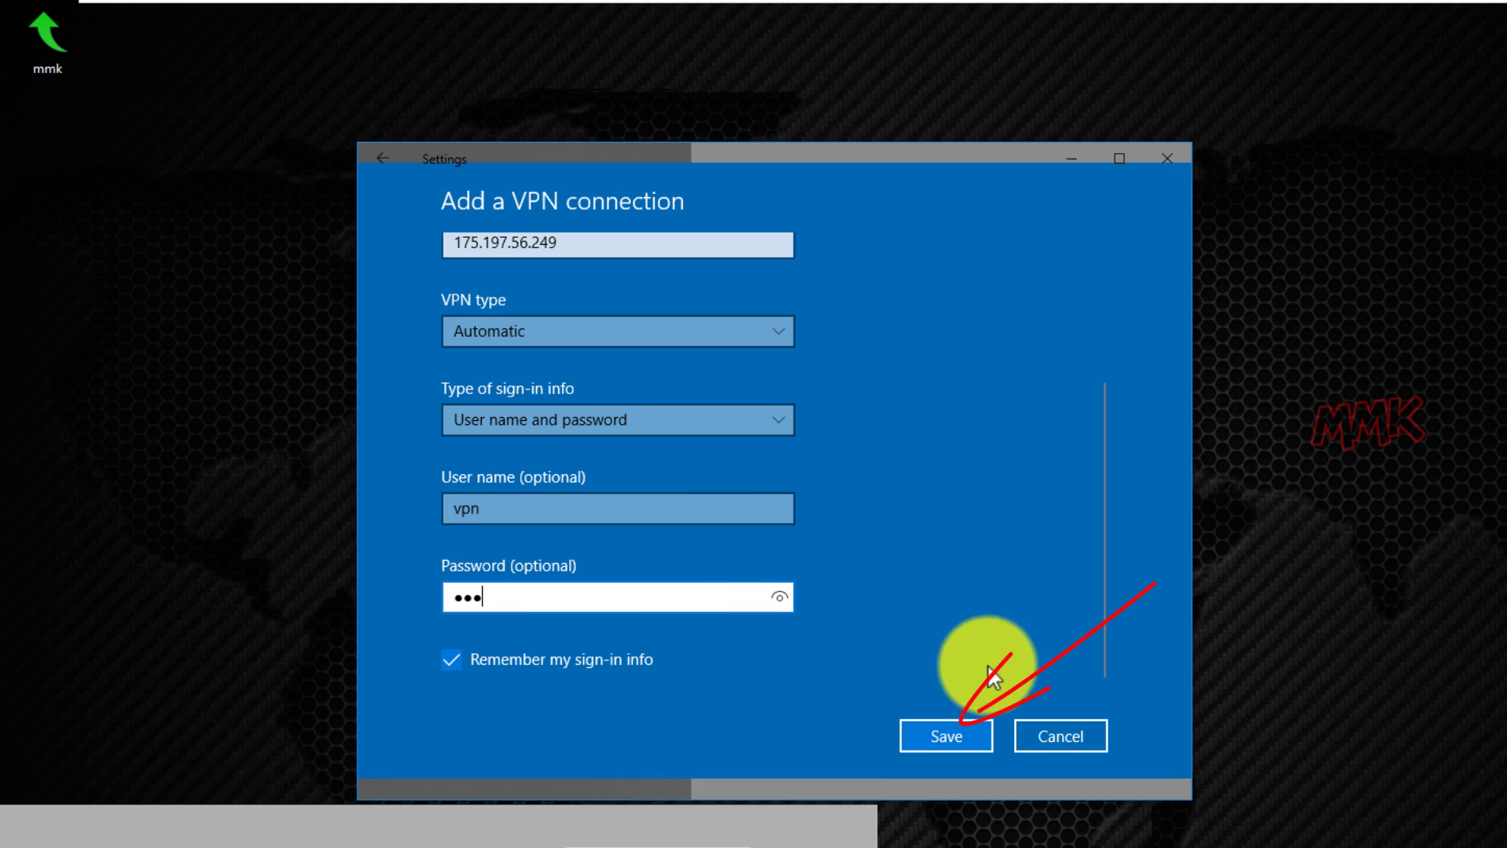
Save the mmkVPN connection and open its Advanced options properties.
click(954, 734)
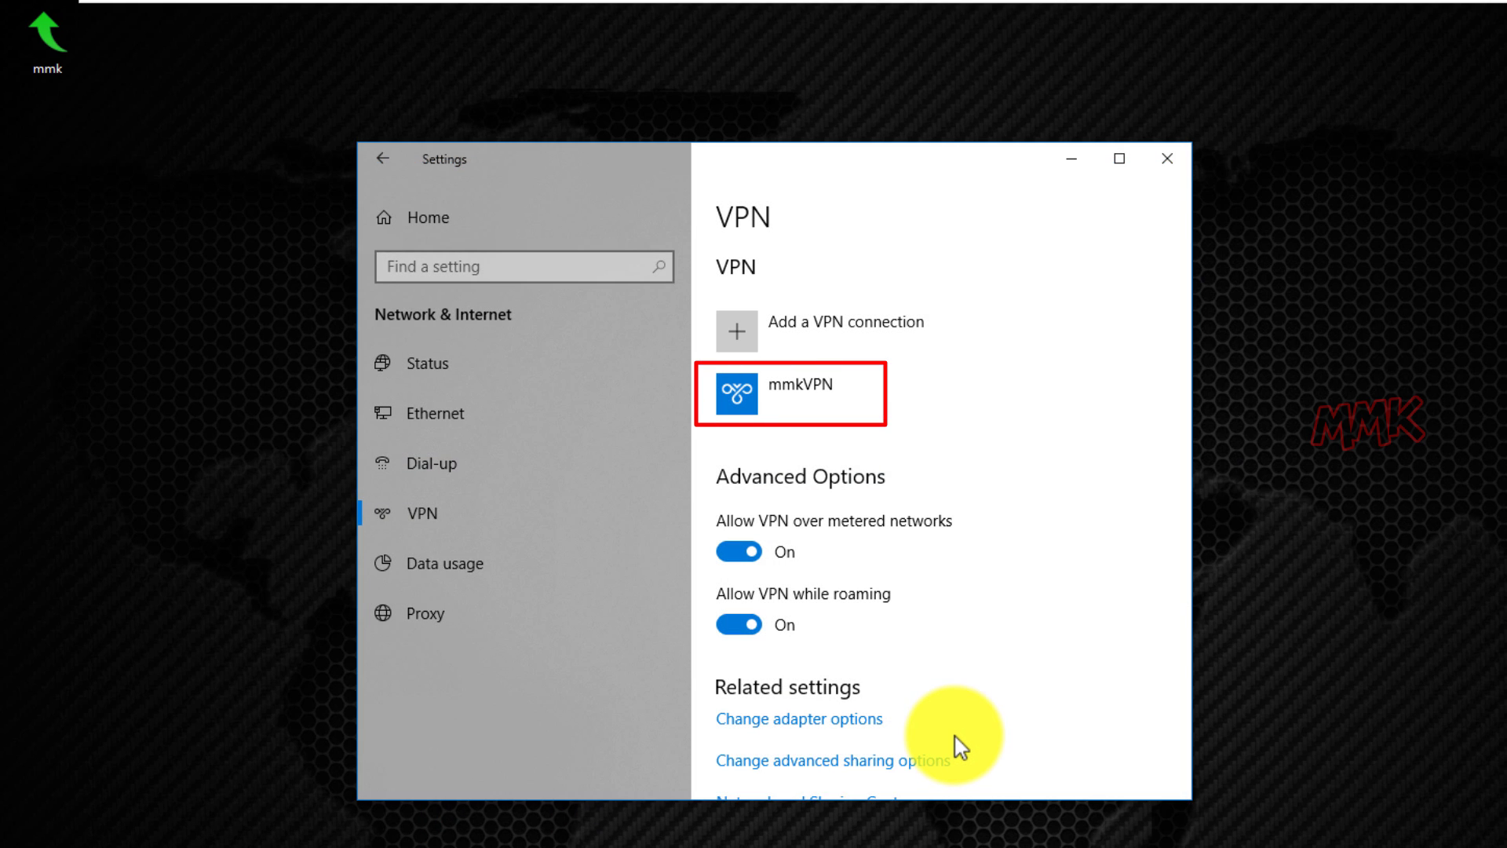
click(838, 396)
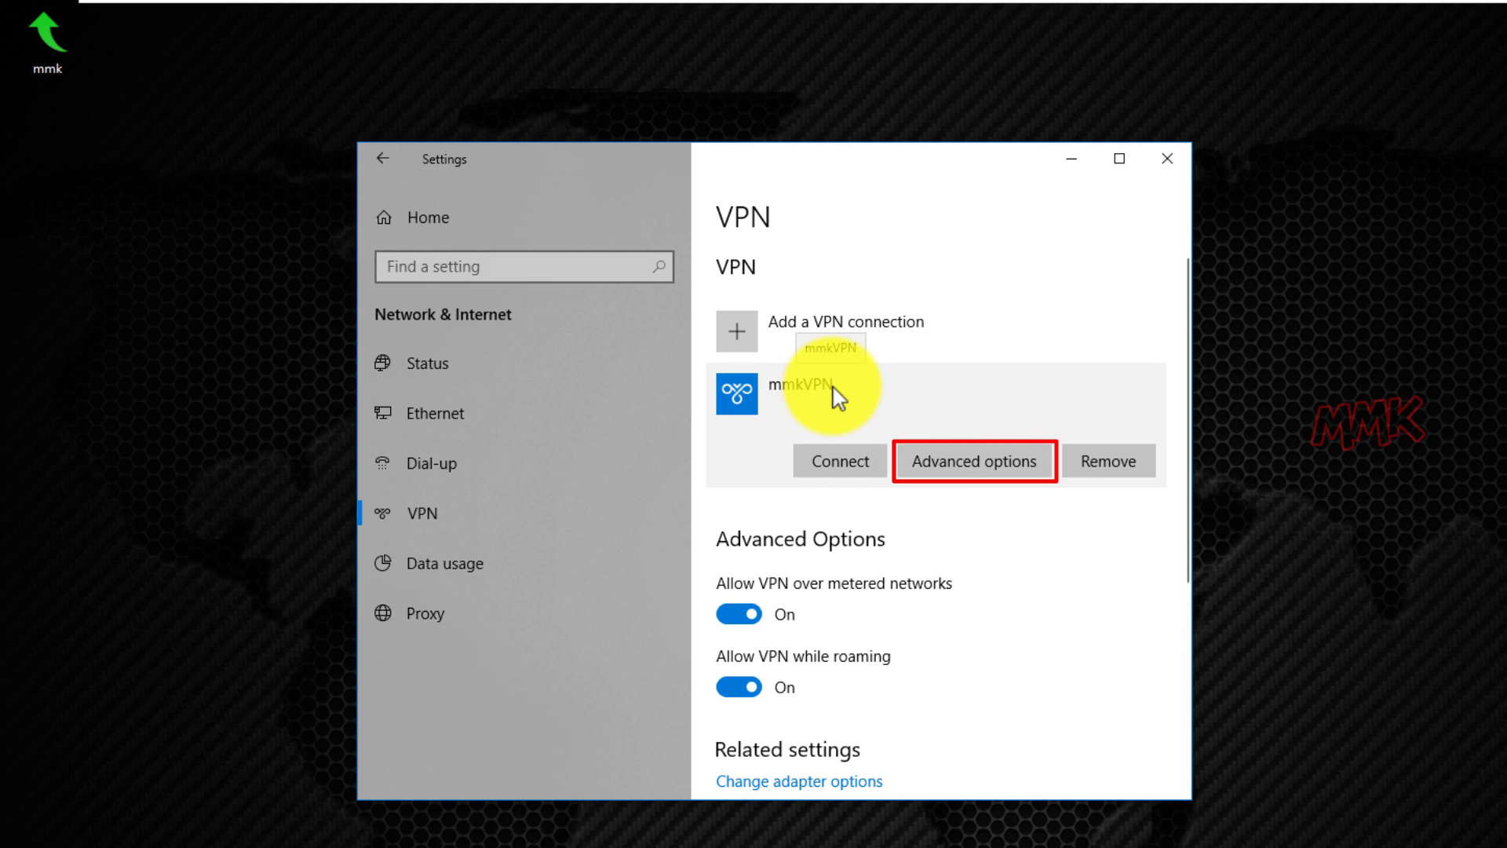
click(954, 457)
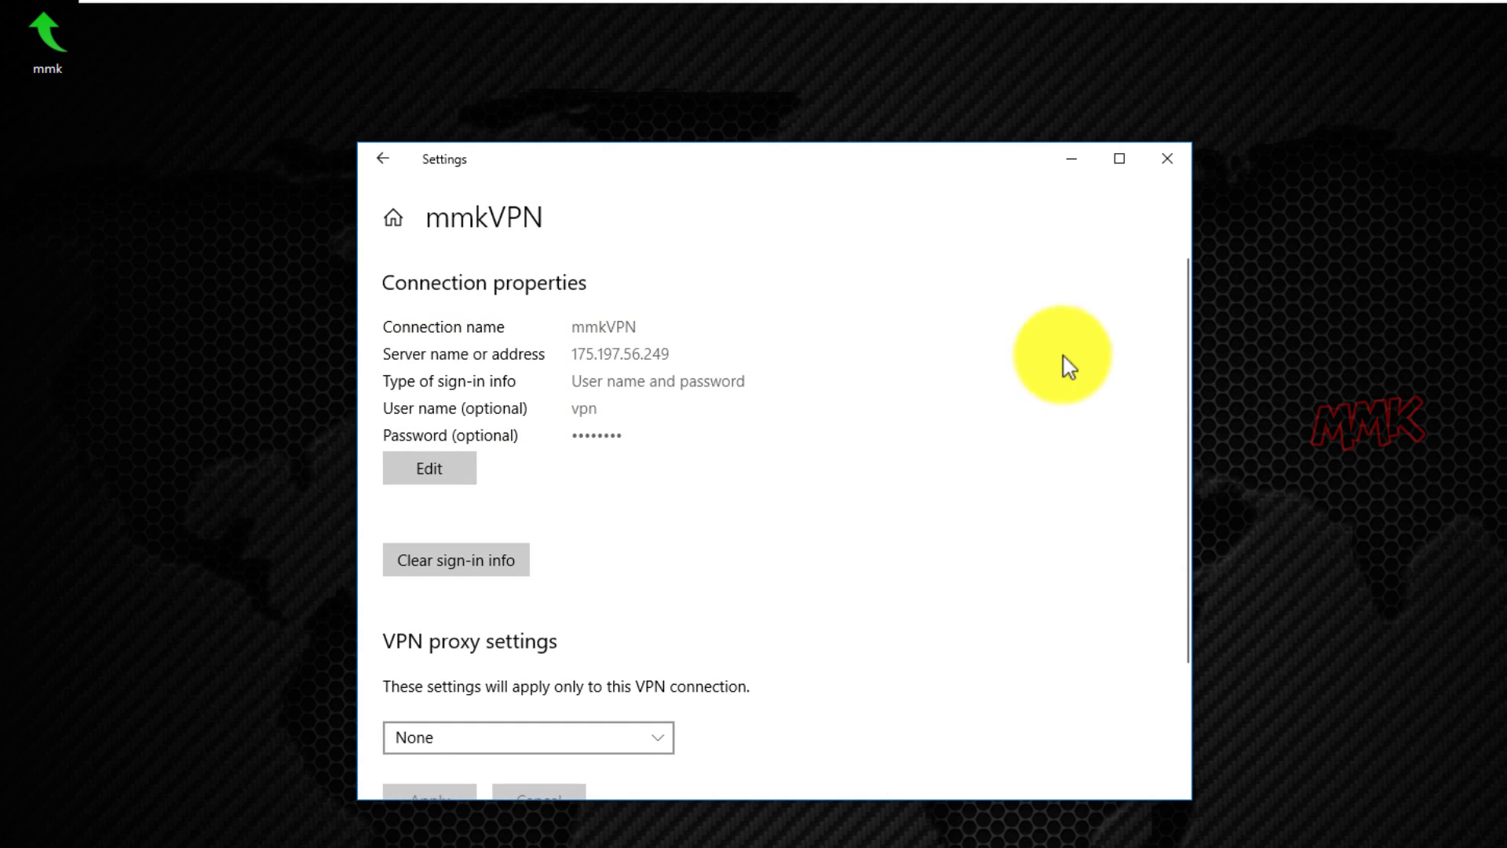
Search 'what is my ip' in Chrome and open whatismyipaddress.com, showing a JSC Silknet address.
click(1176, 166)
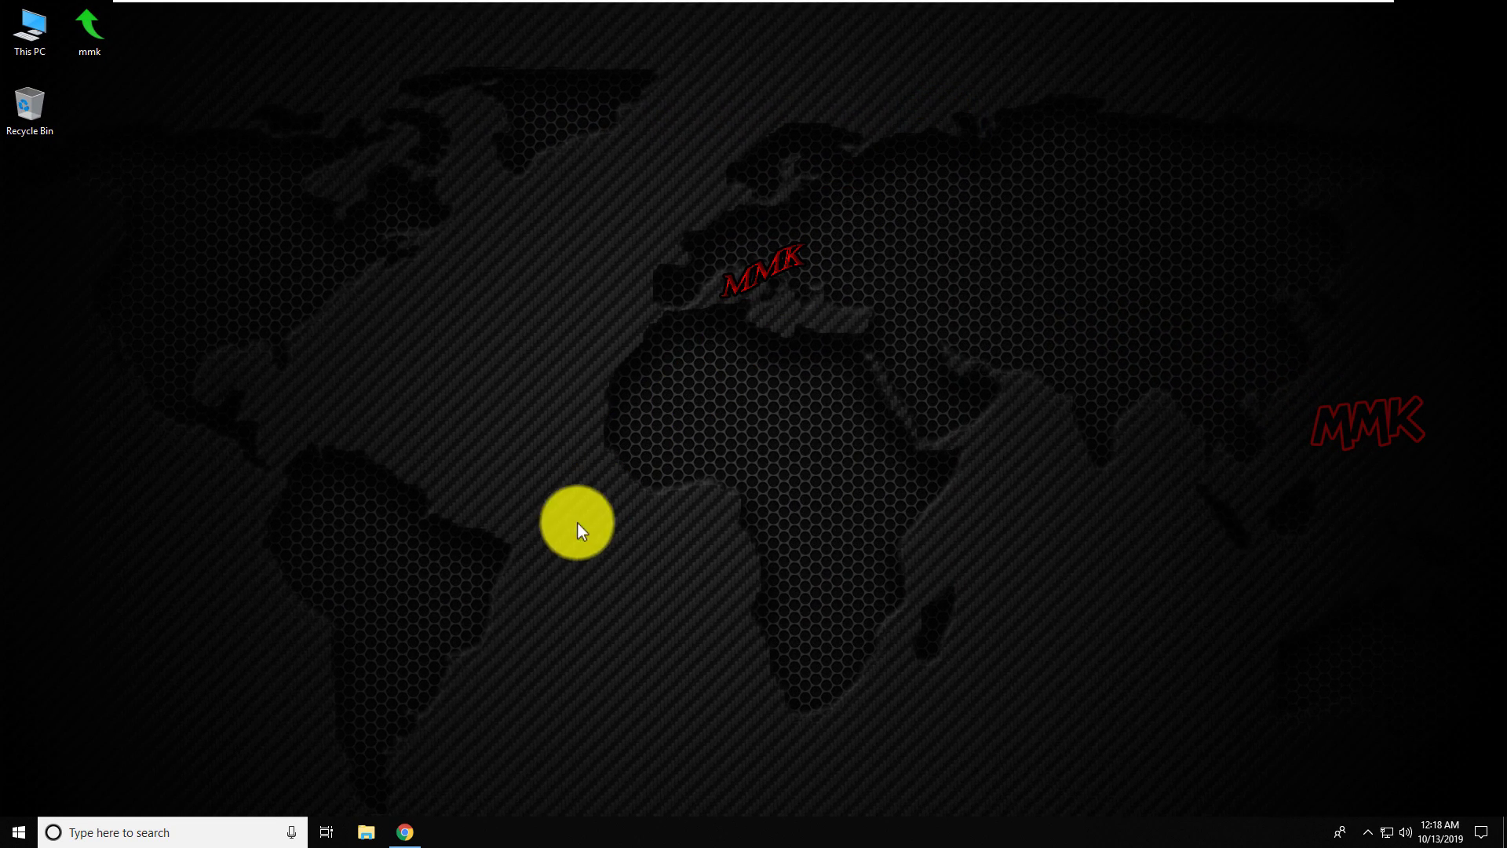
click(407, 830)
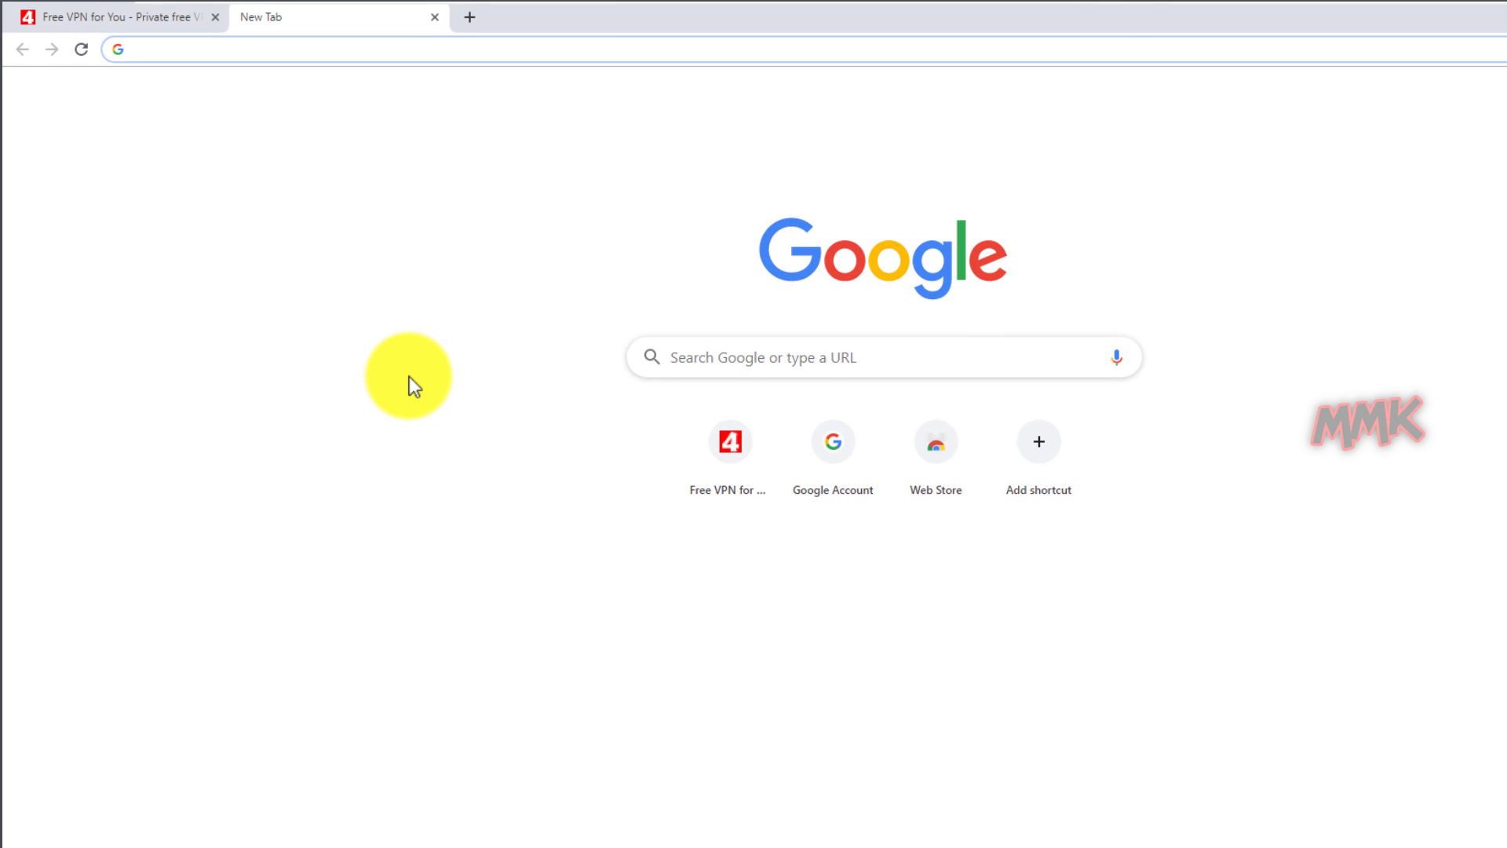
text(what i)
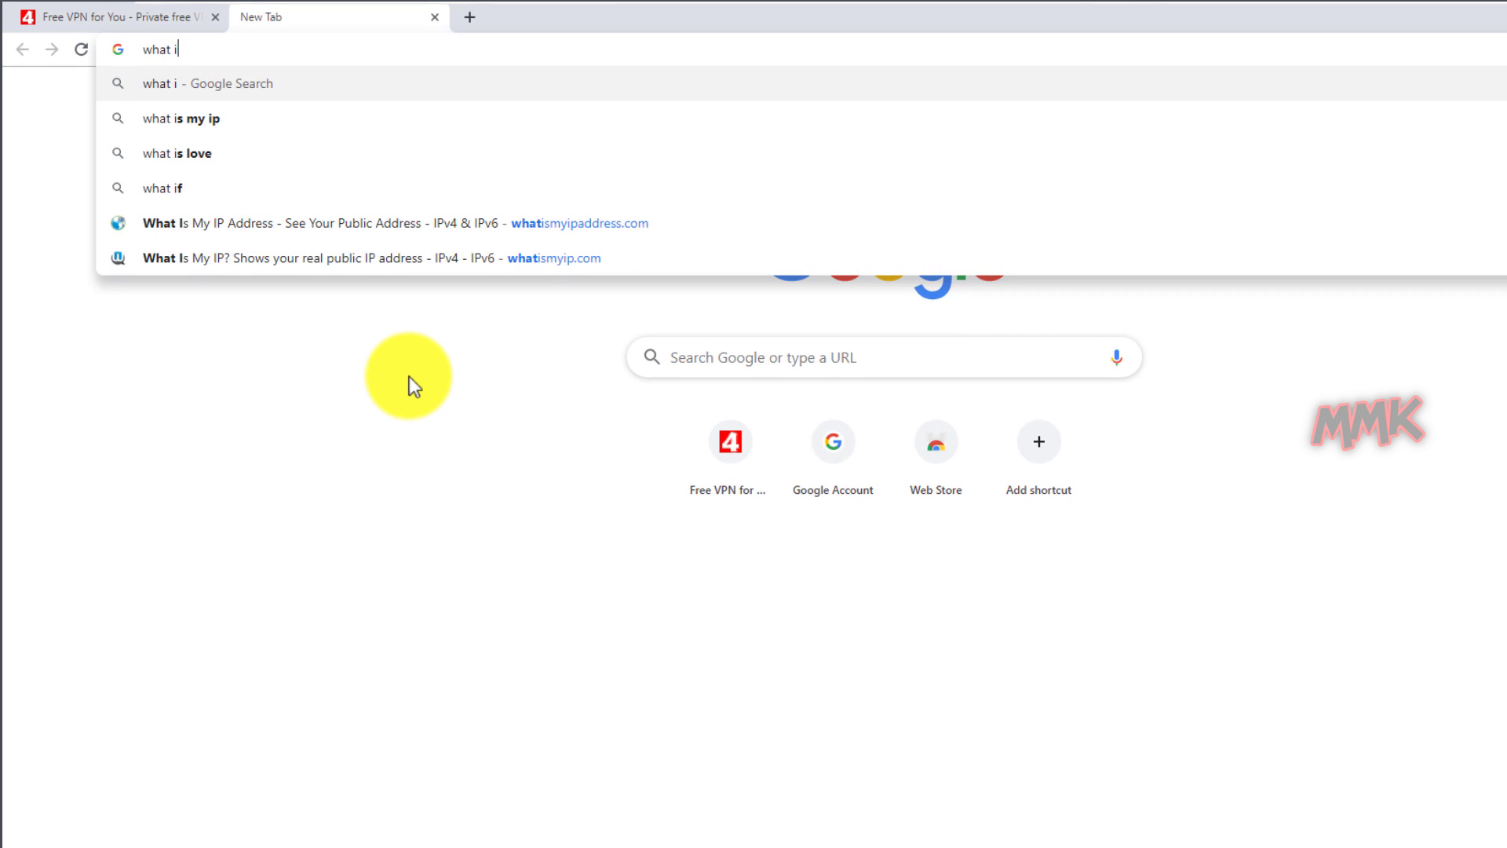
text(s)
key(Down)
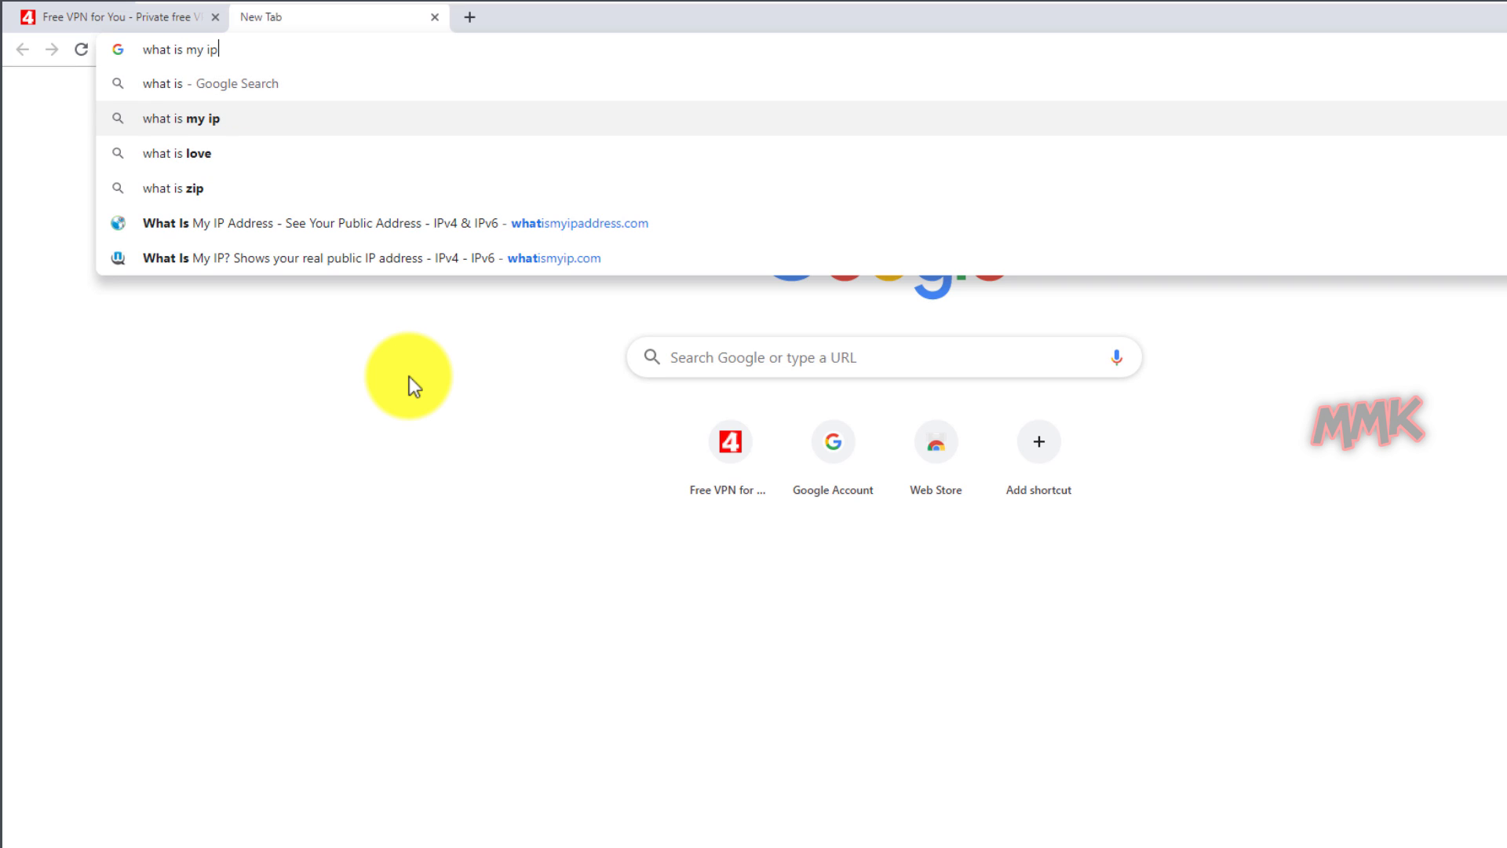
key(Return)
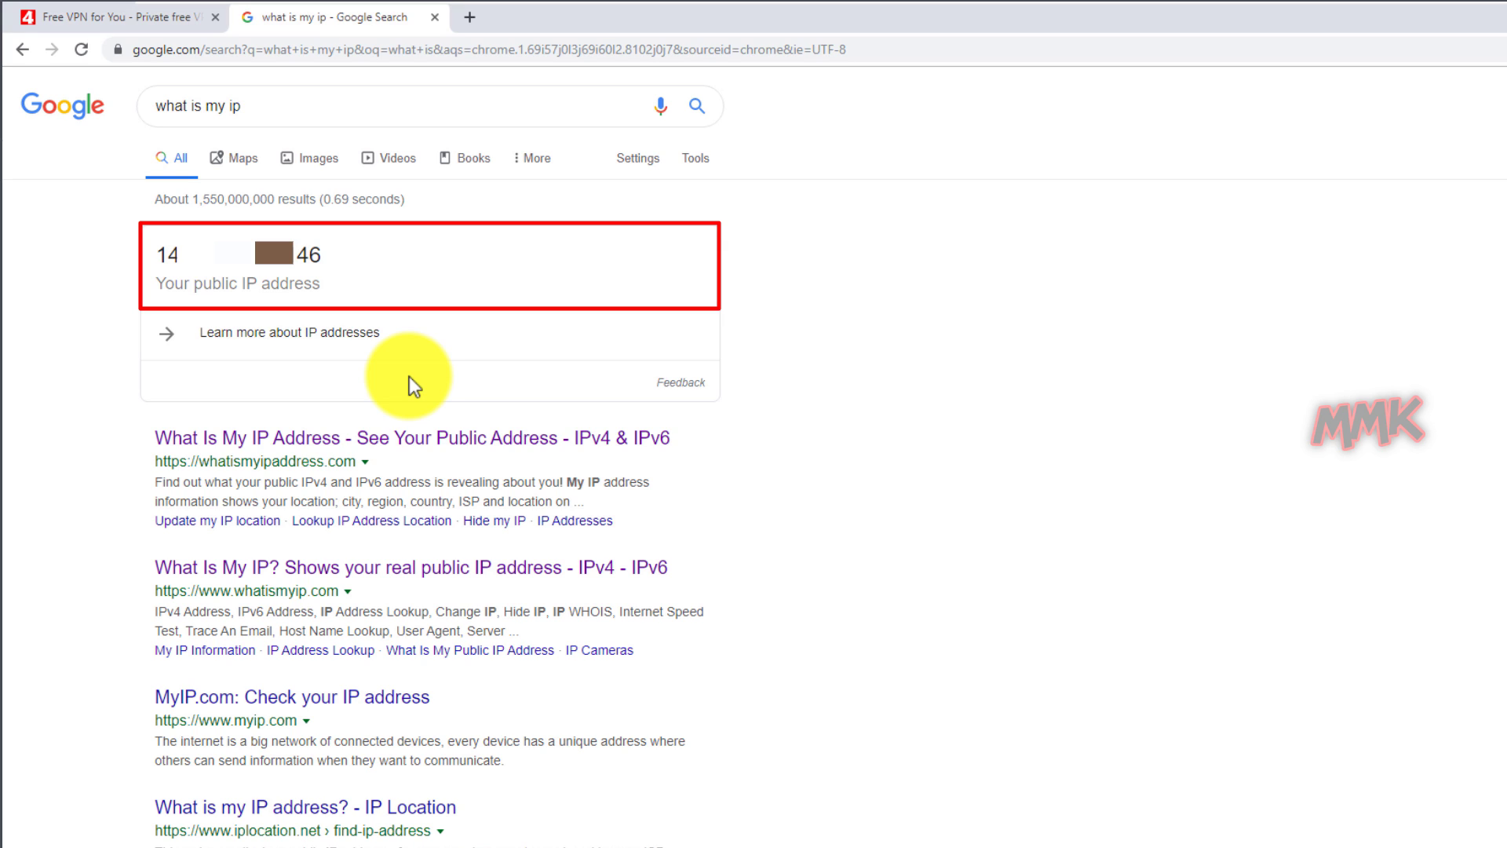
click(424, 433)
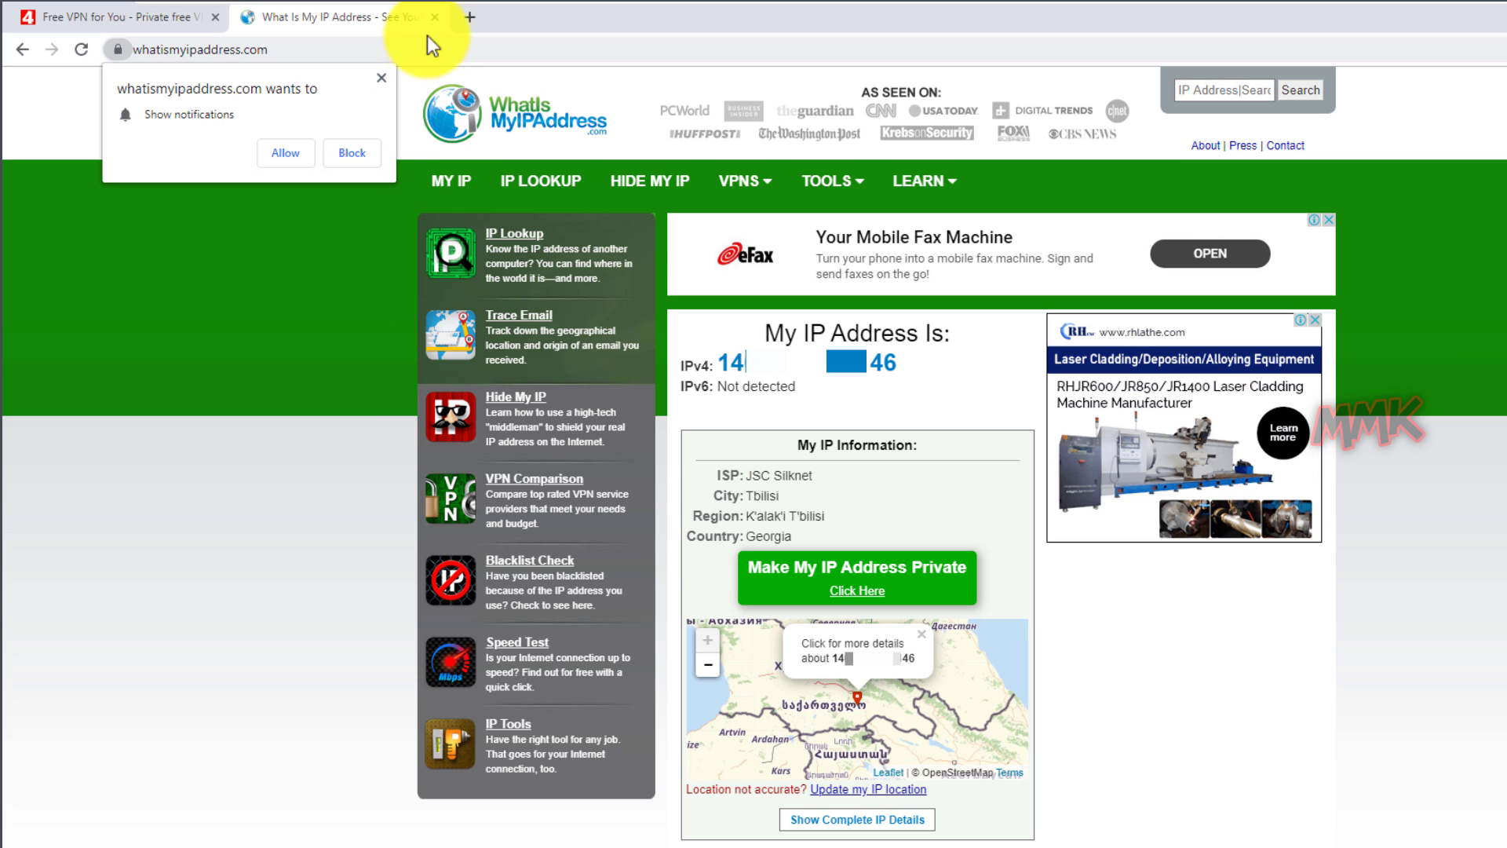
Close the IP lookup tab, minimize Chrome, and reach the Ethernet settings page via mmkVPN's tray entry.
click(432, 17)
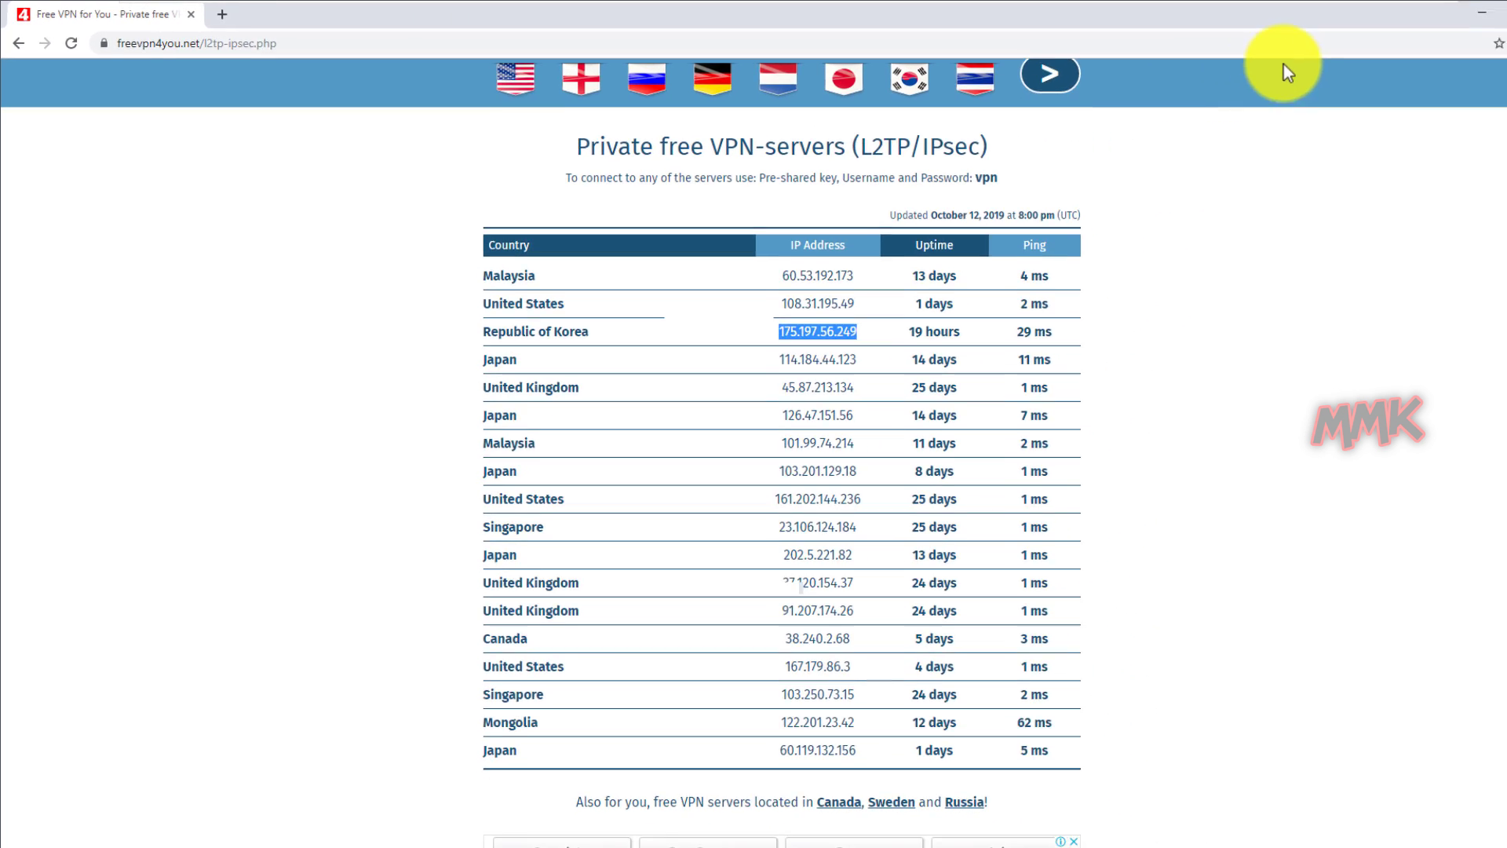
click(1414, 14)
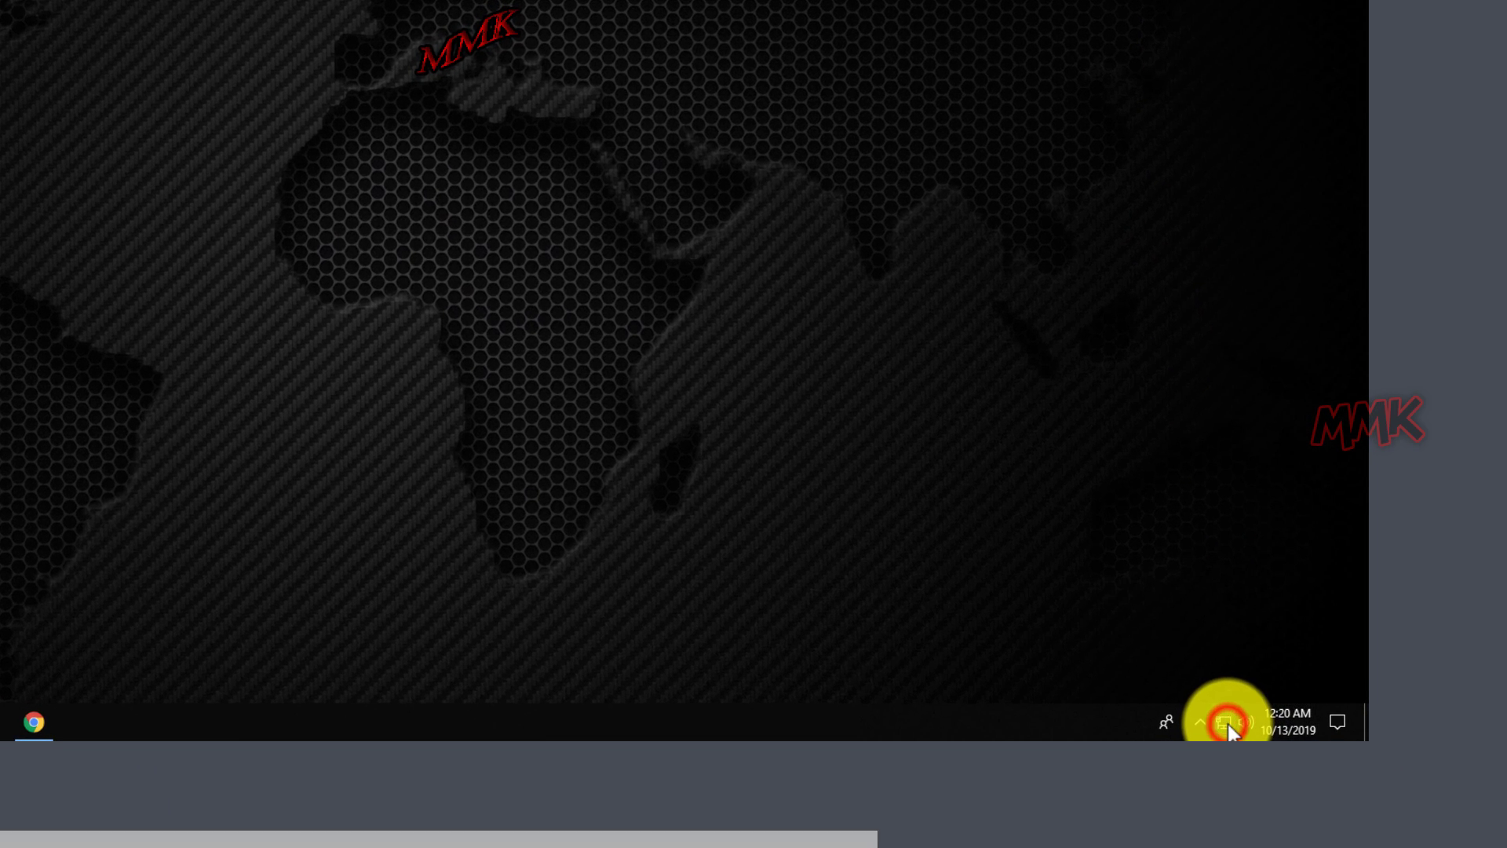
click(1387, 833)
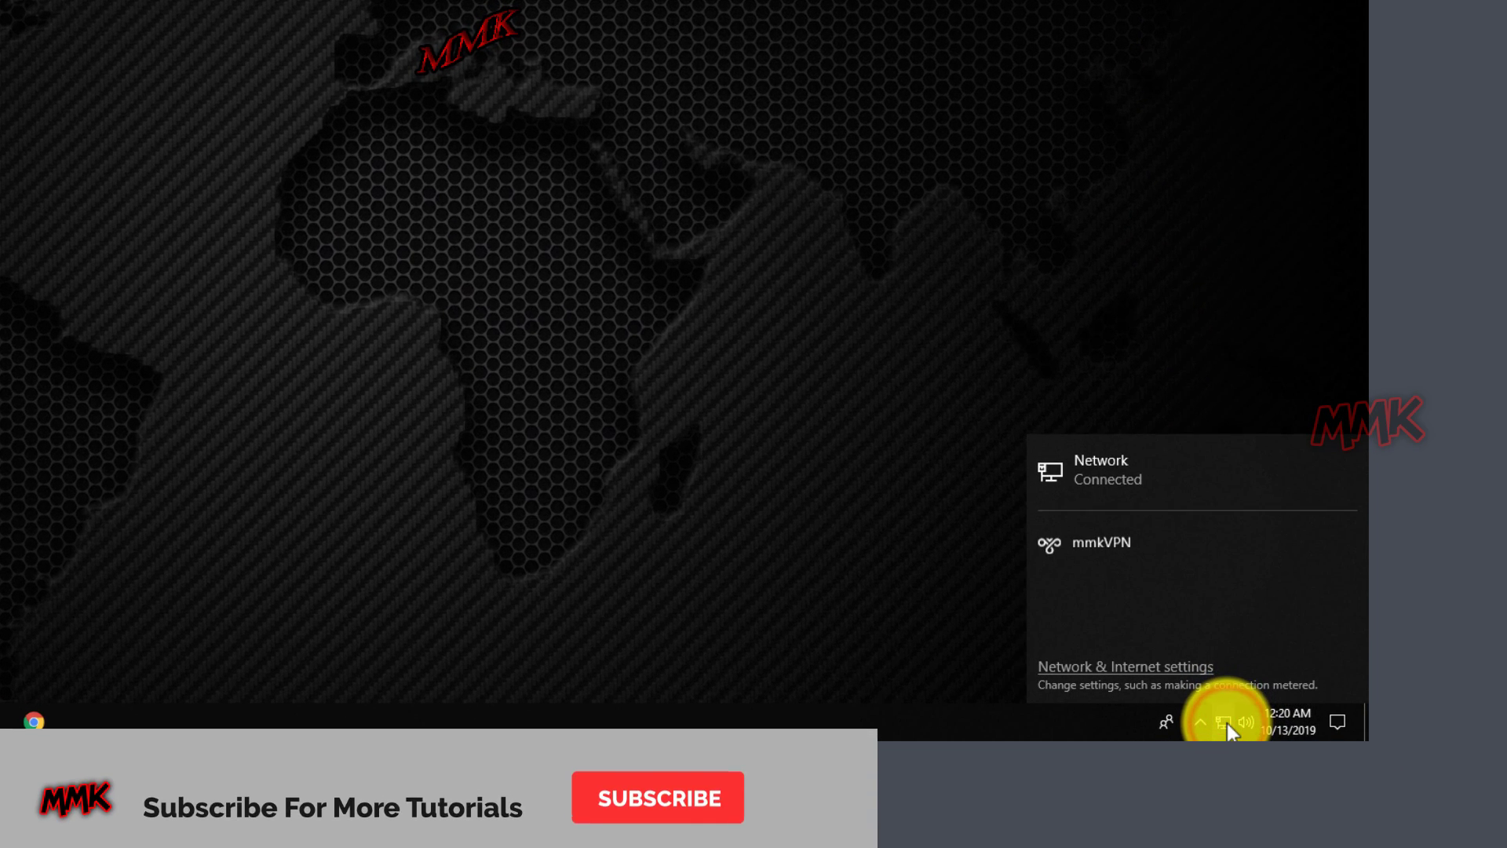
click(1154, 547)
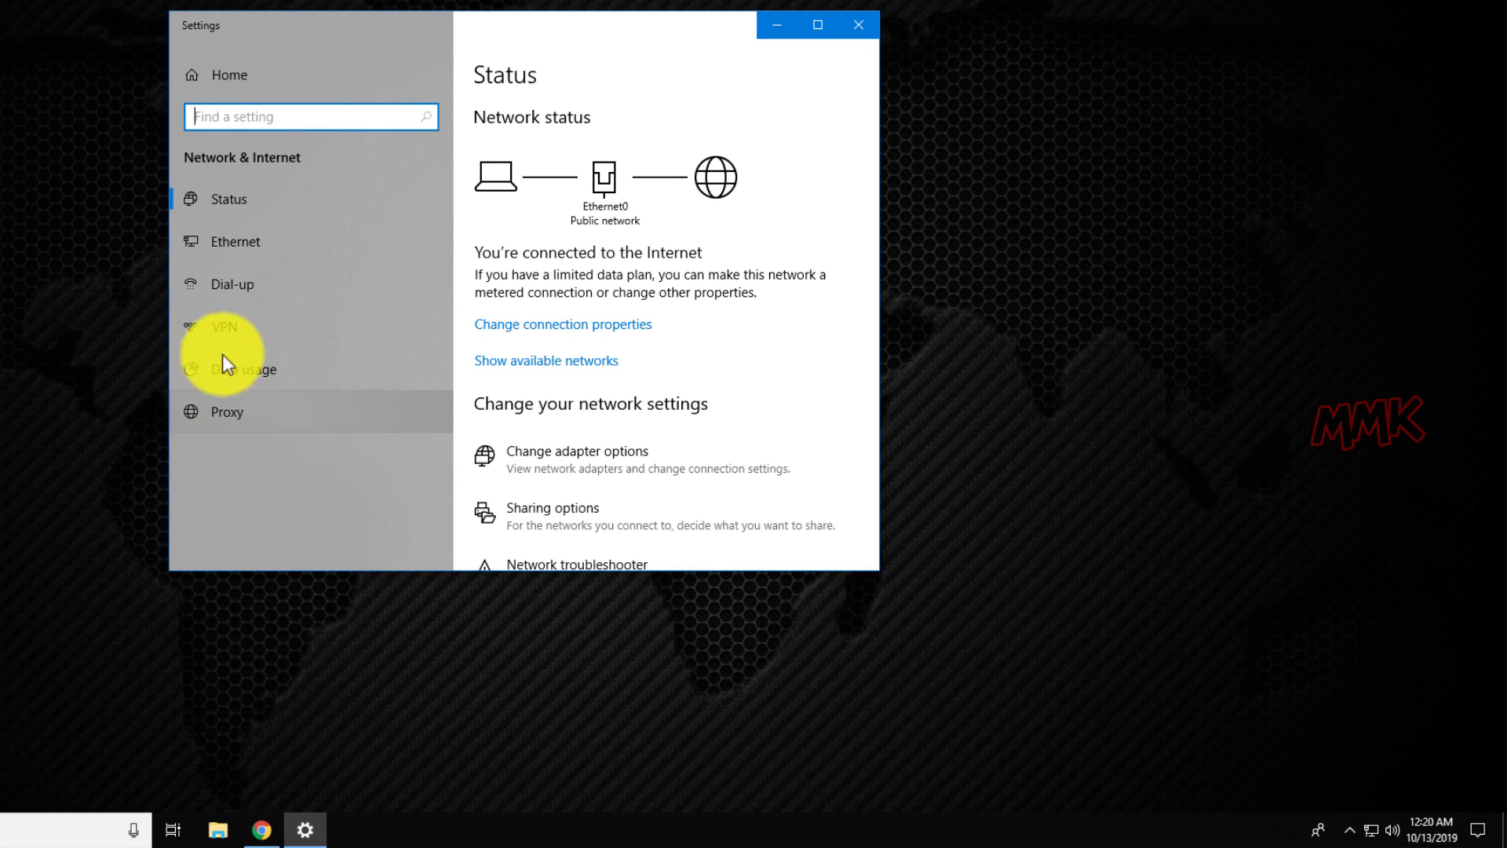
click(233, 248)
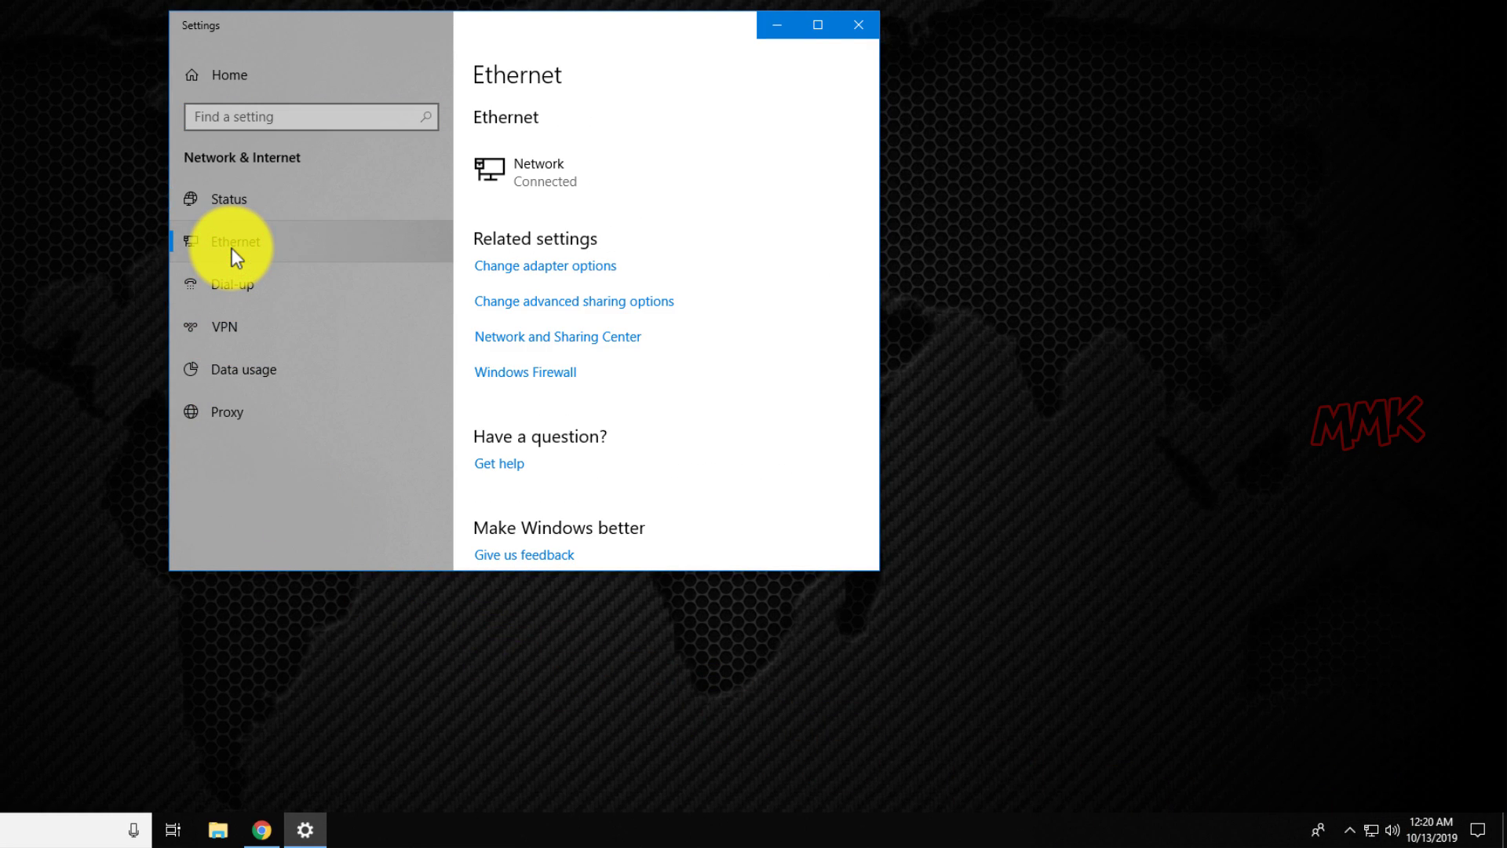
Connect mmkVPN from Network Connections so it runs over WAN Miniport (L2TP).
click(522, 268)
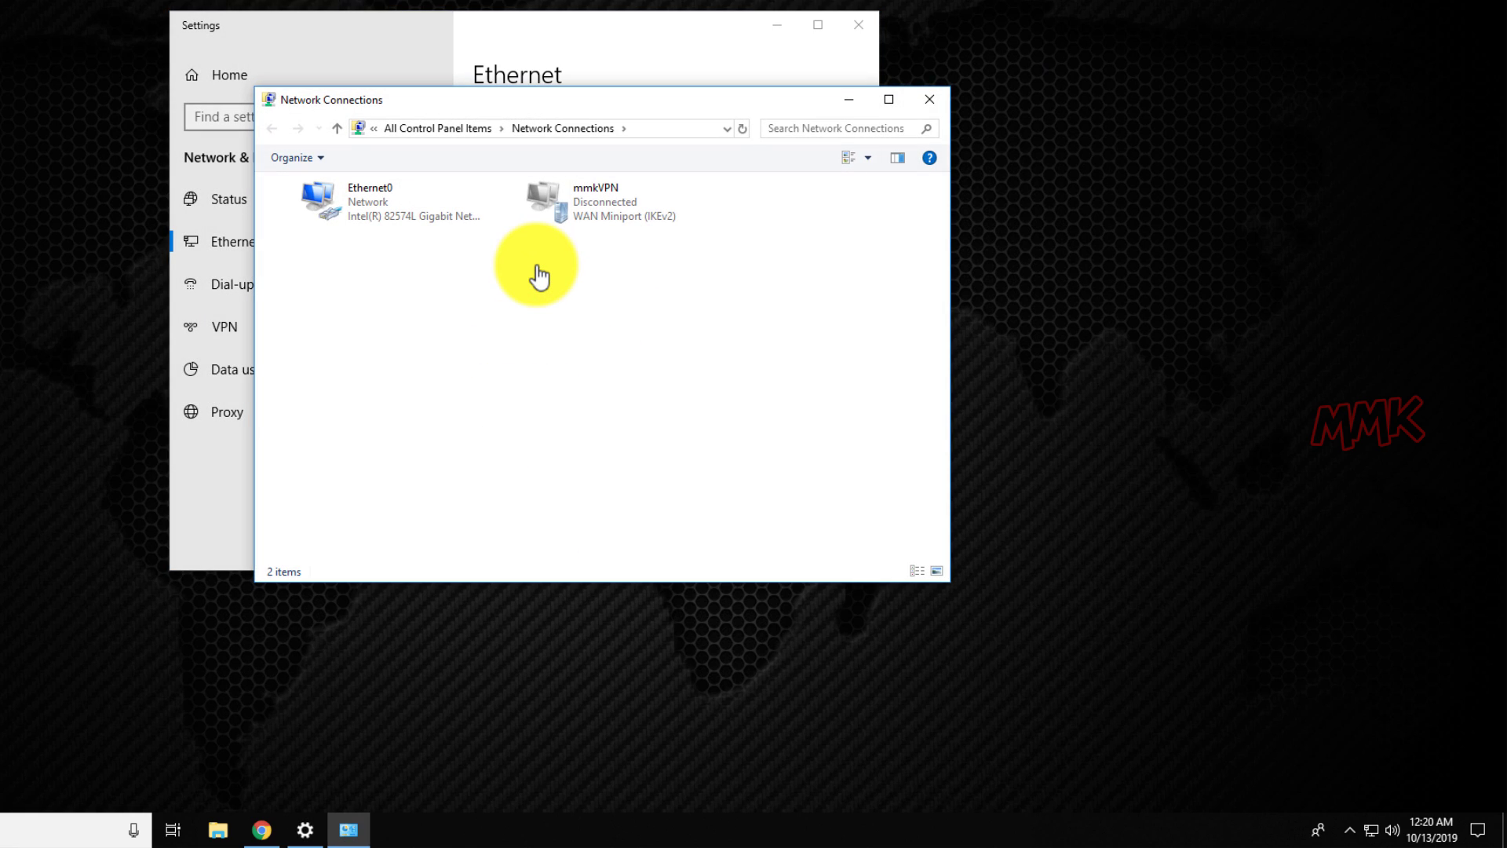
right_click(562, 199)
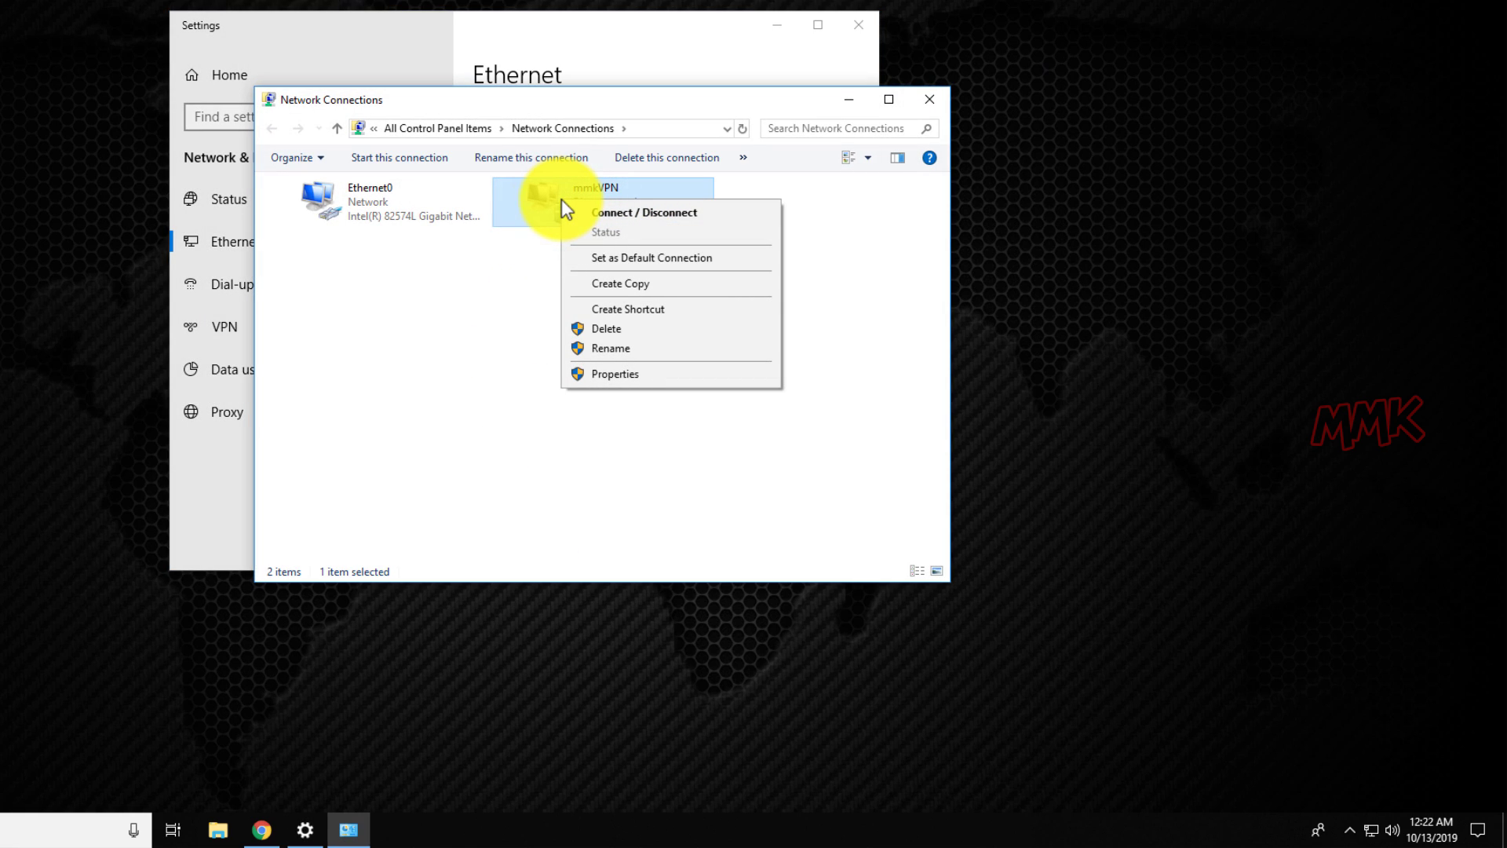
click(628, 217)
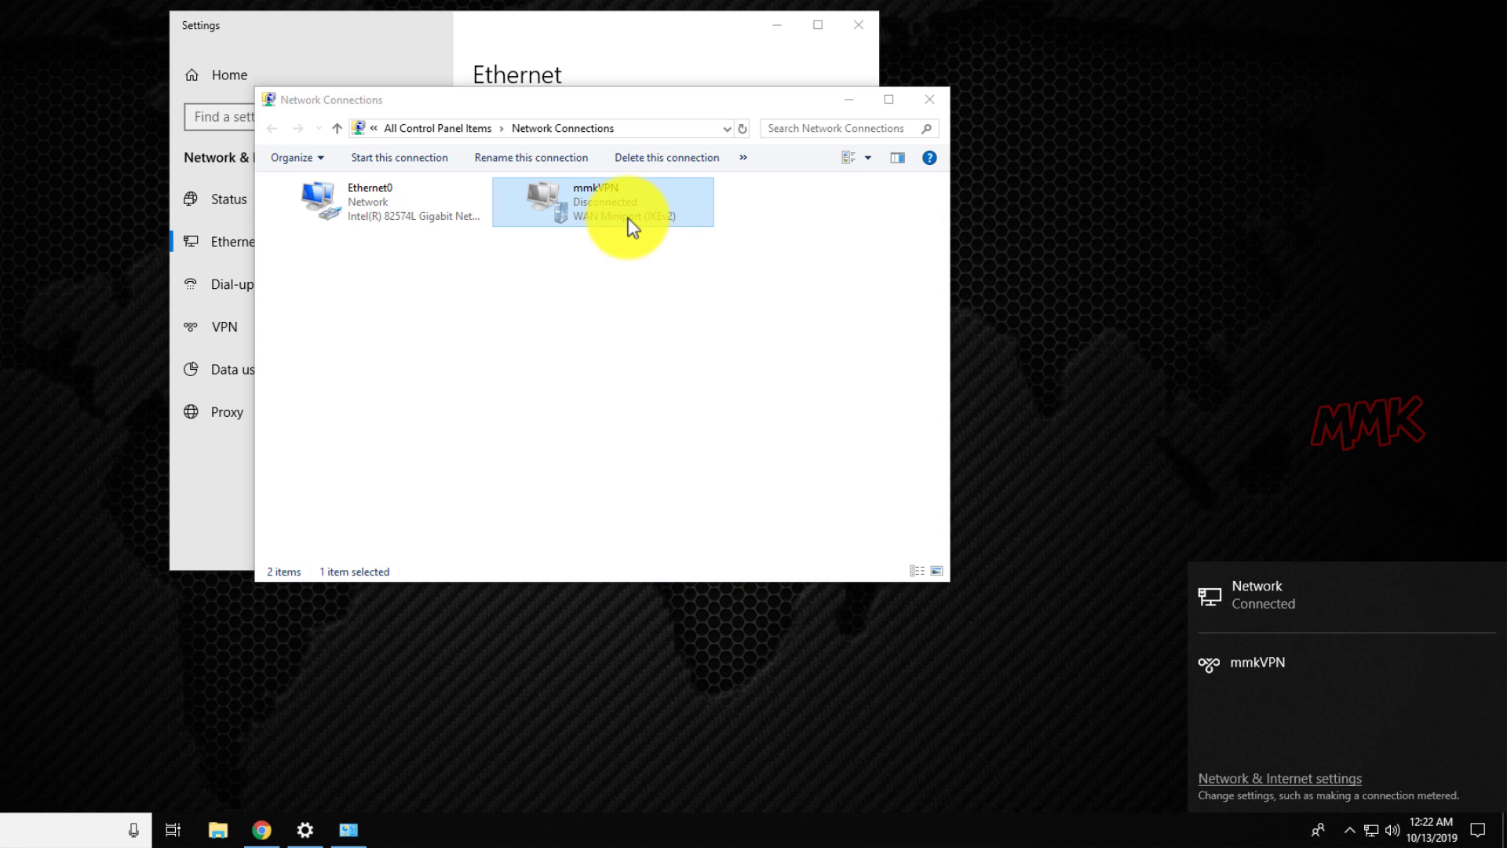
click(1325, 675)
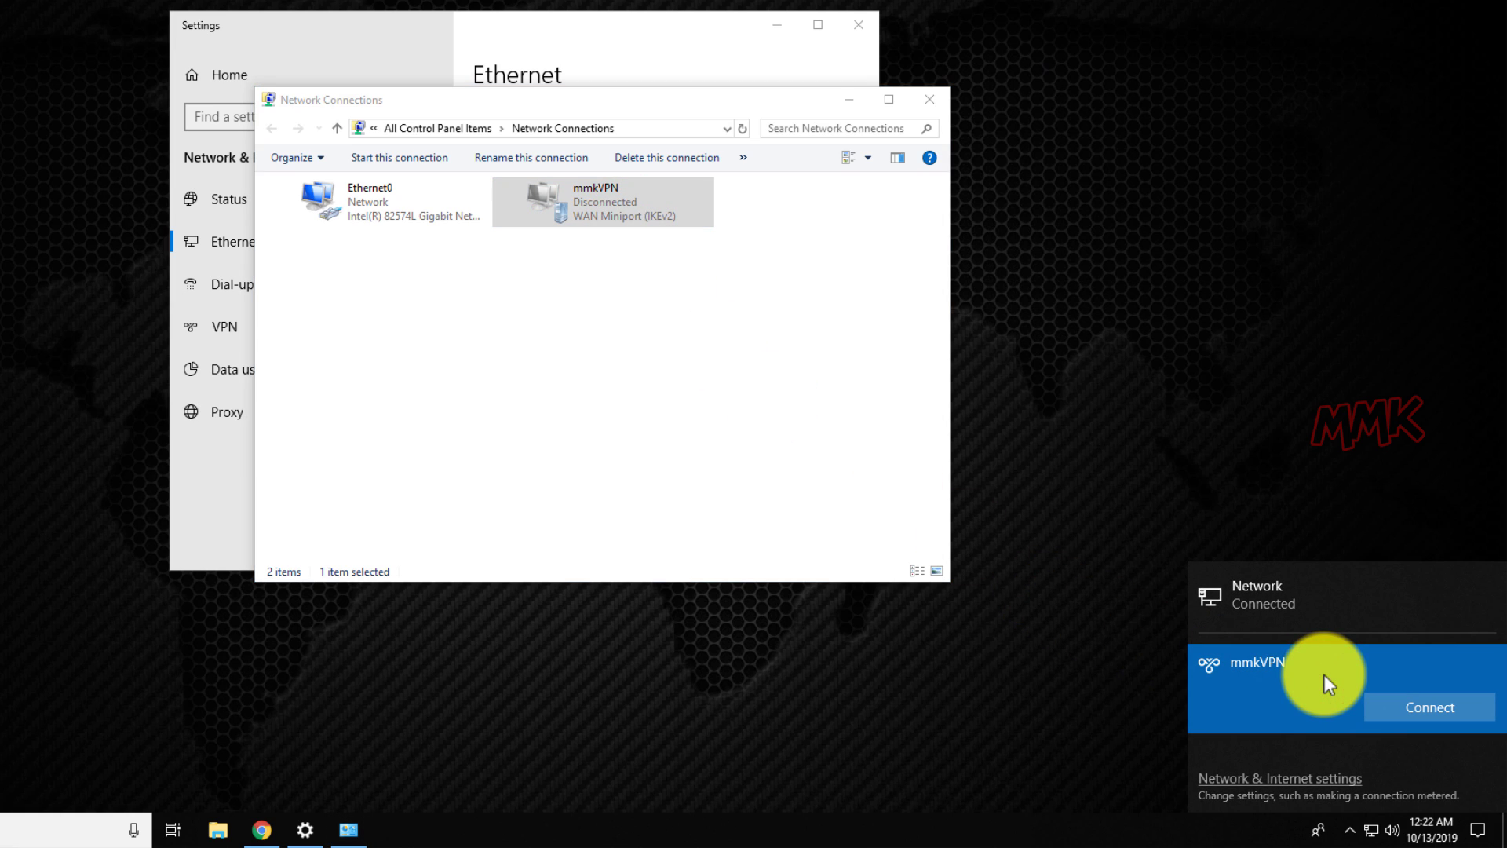
click(1397, 701)
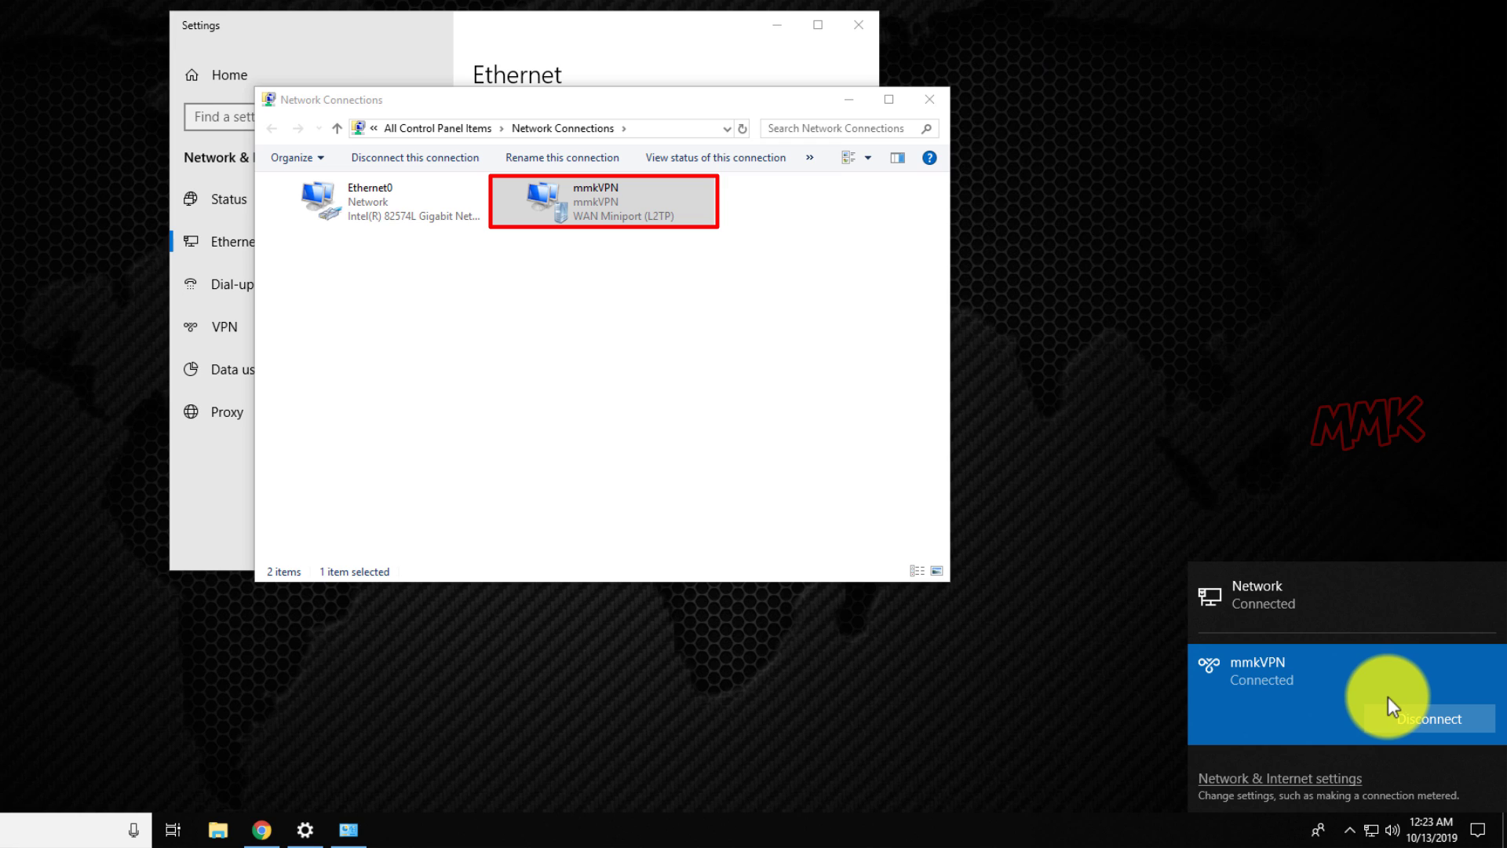
Review mmkVPN's Options, Security, Networking and Sharing properties, then cancel without changes.
right_click(532, 204)
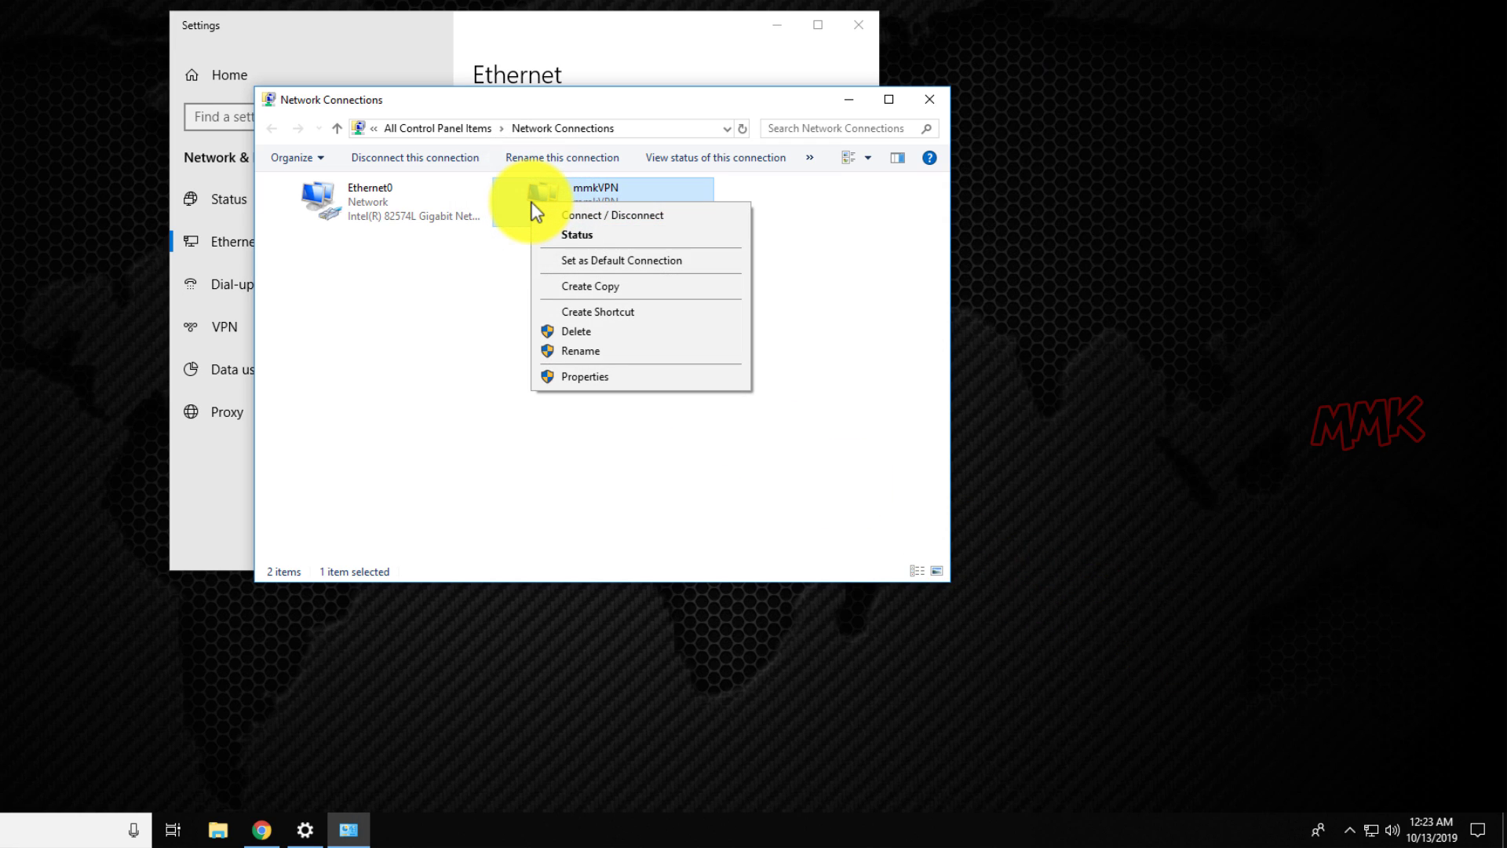
click(595, 374)
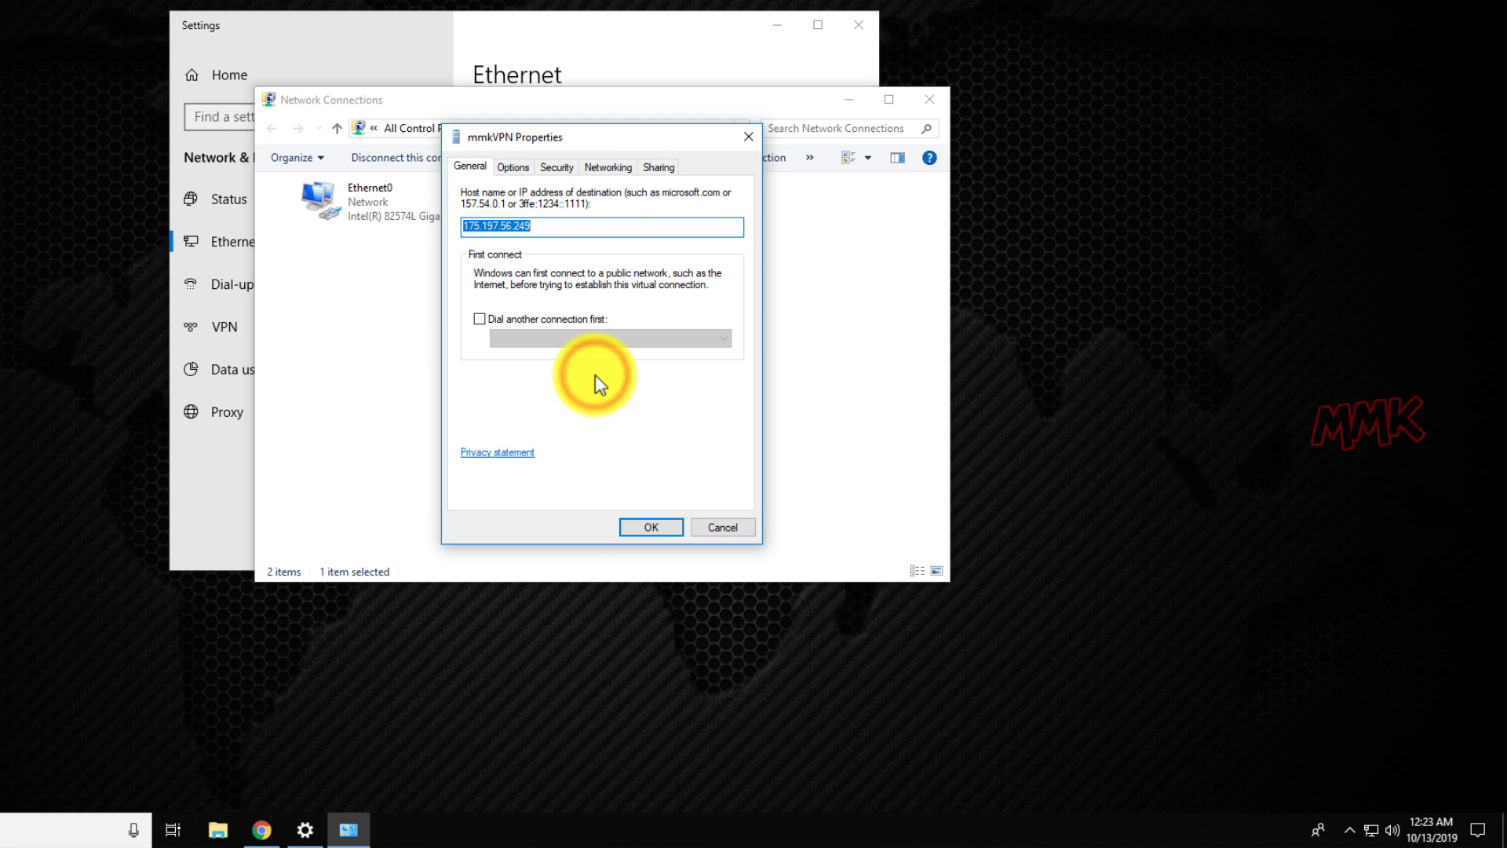
click(513, 168)
click(548, 168)
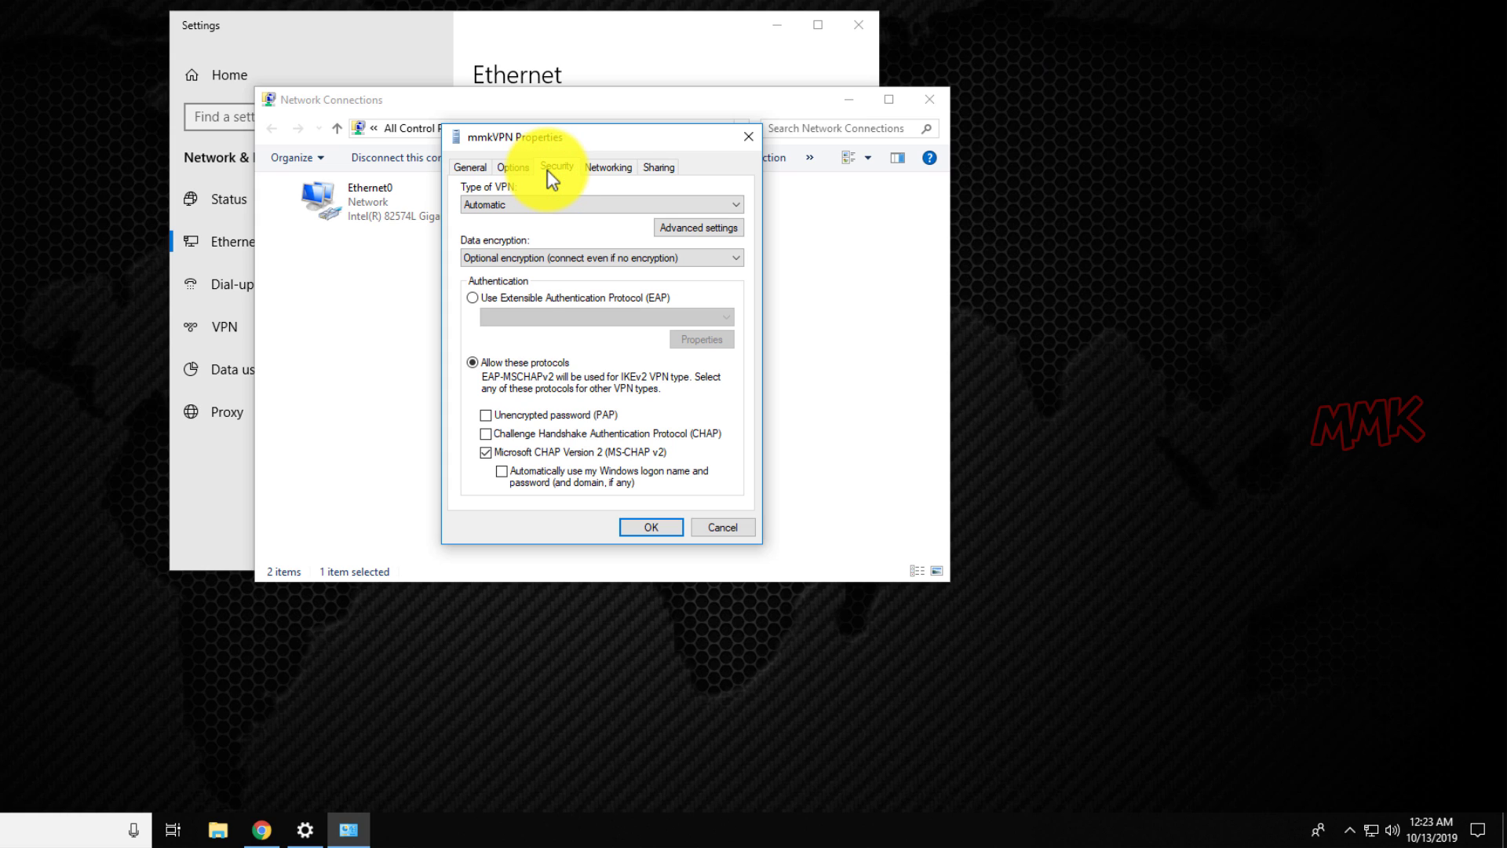
click(598, 168)
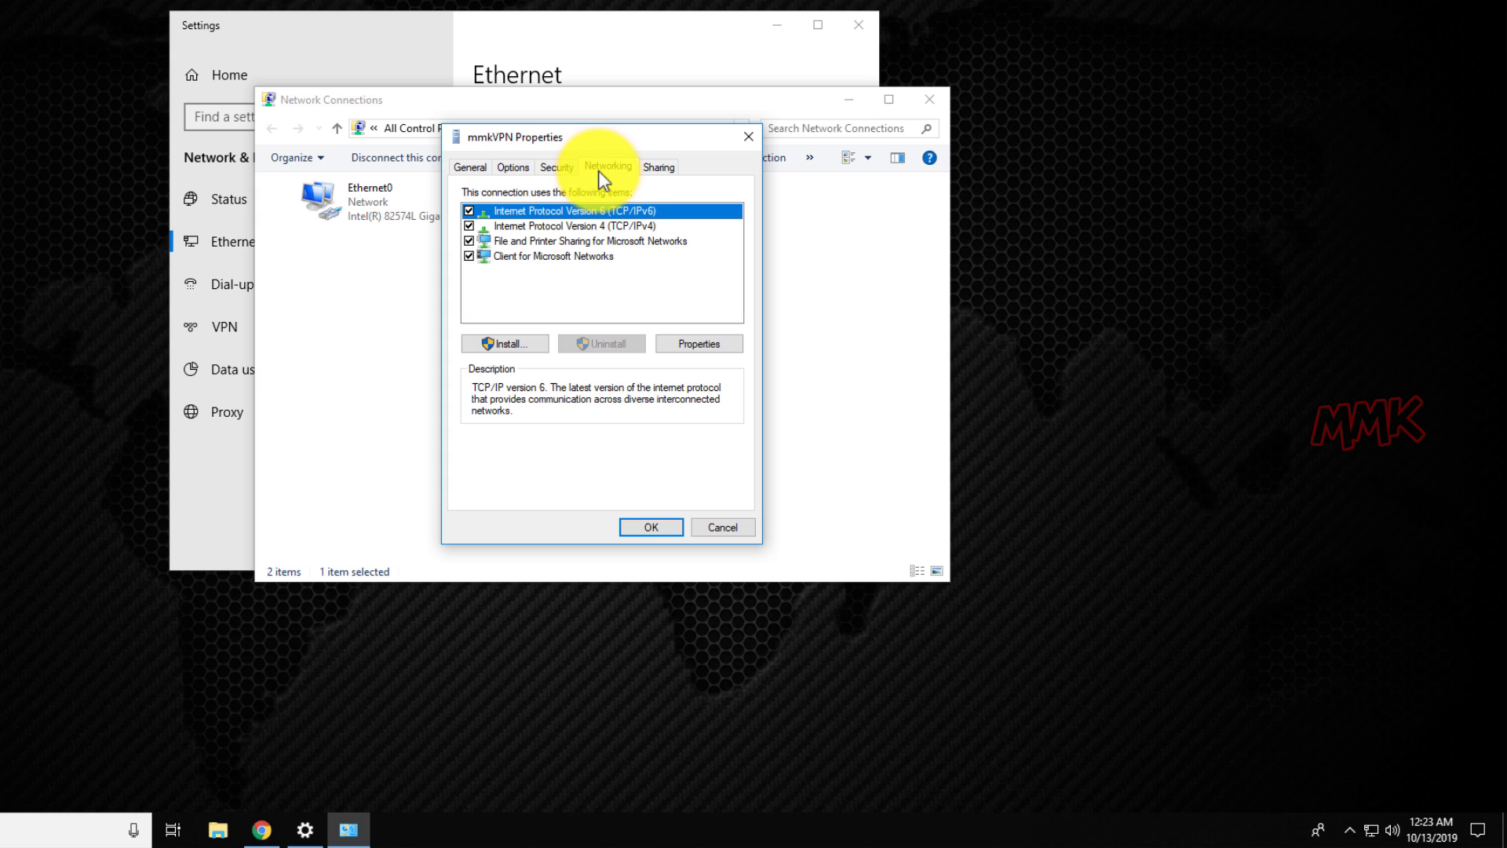
click(657, 170)
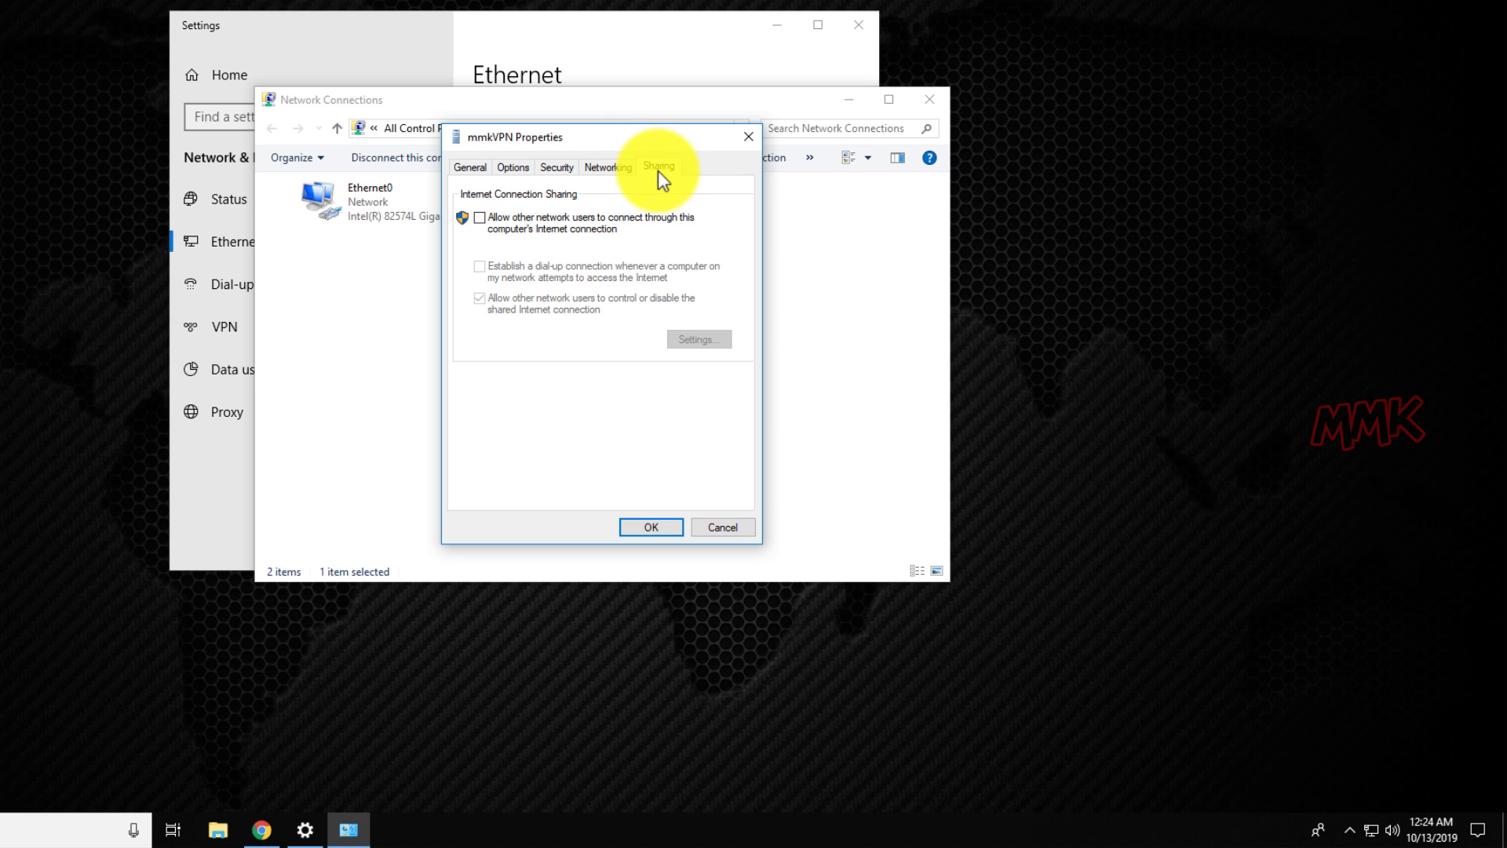
click(731, 528)
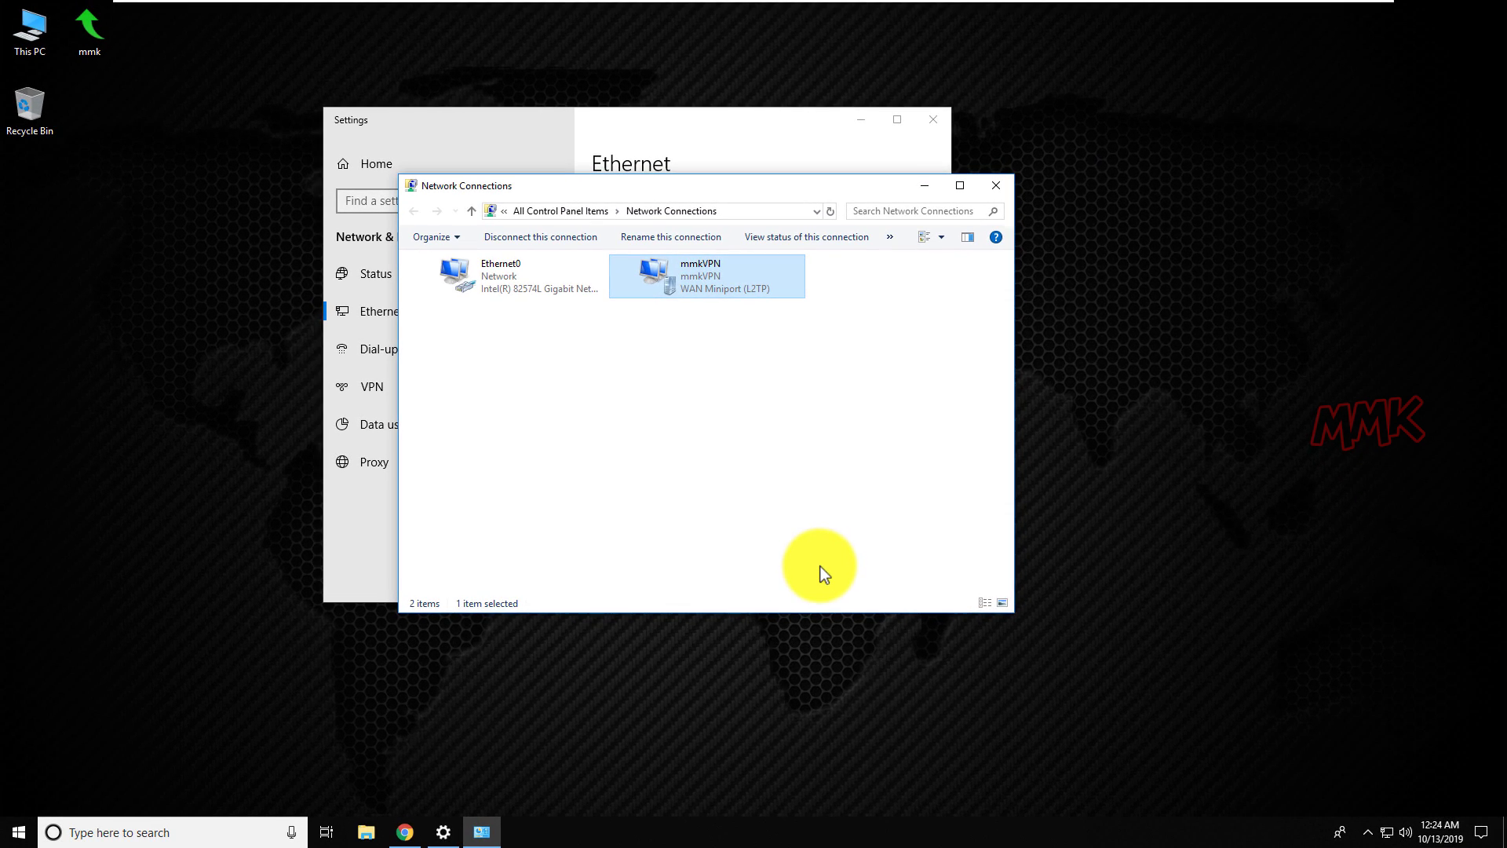
click(405, 831)
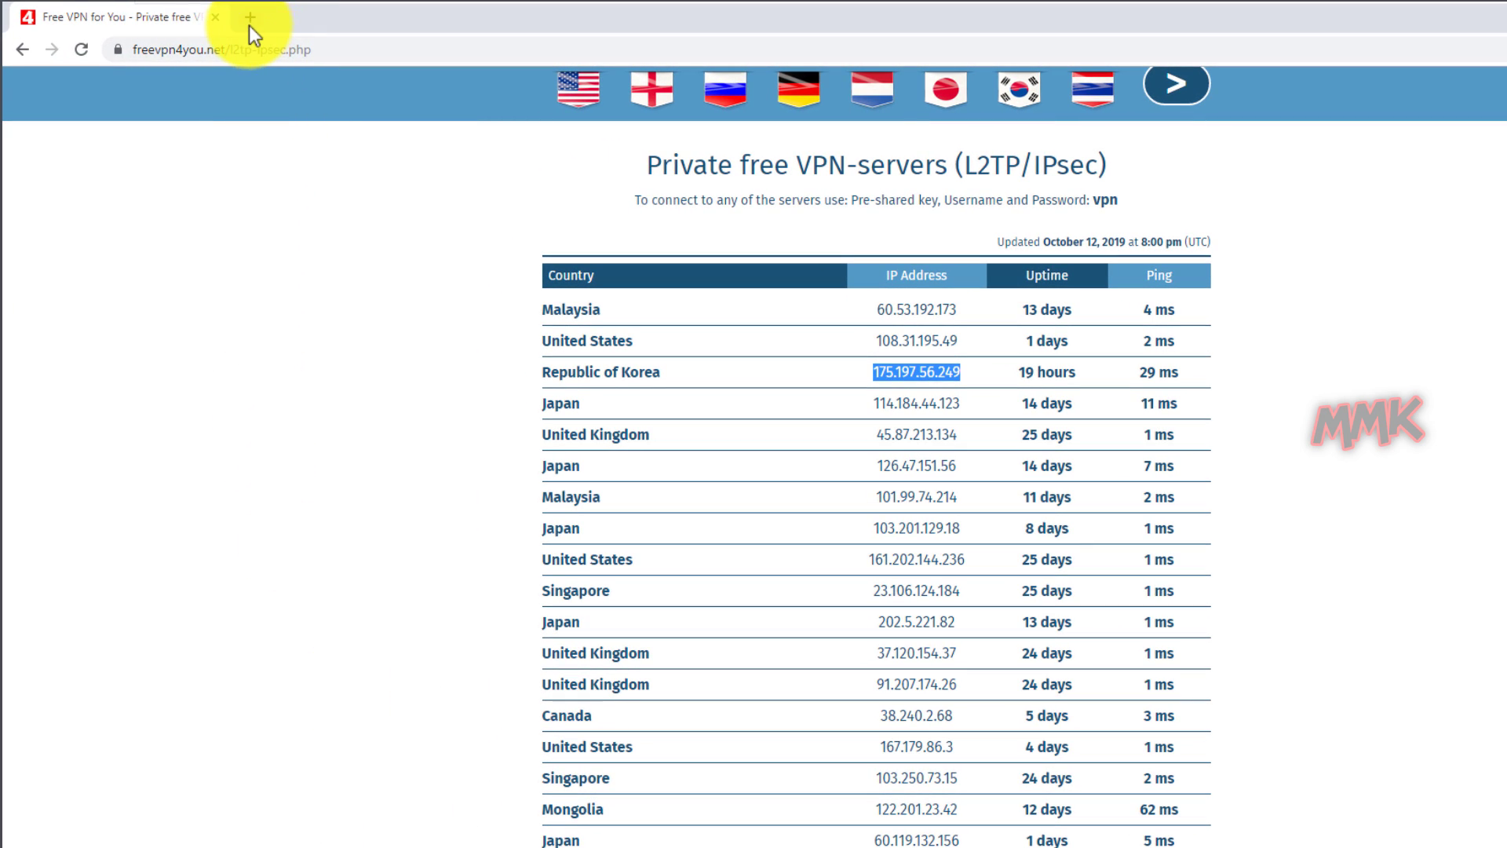
click(249, 19)
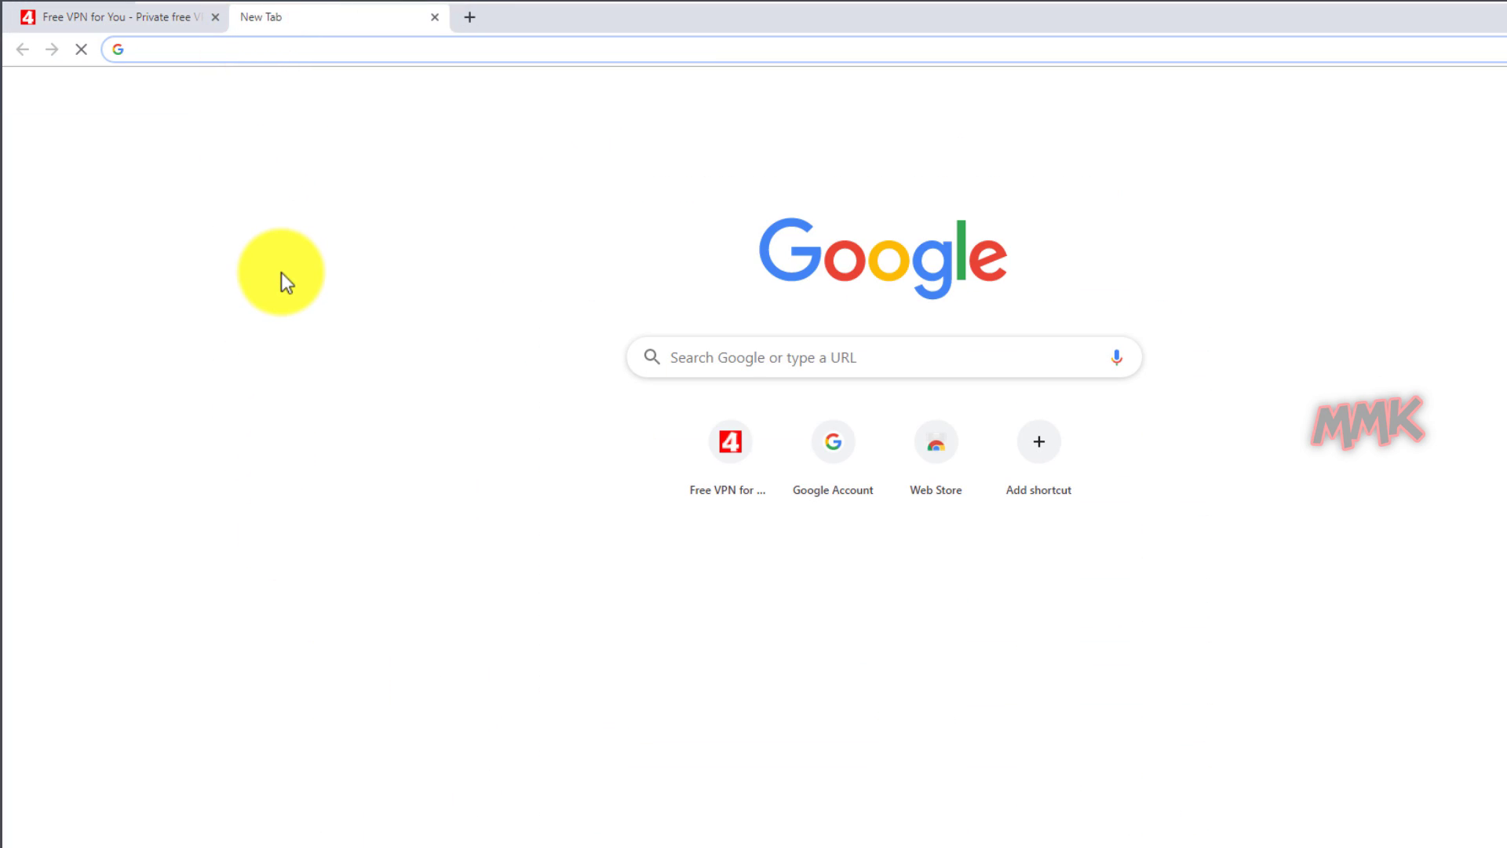
text(what)
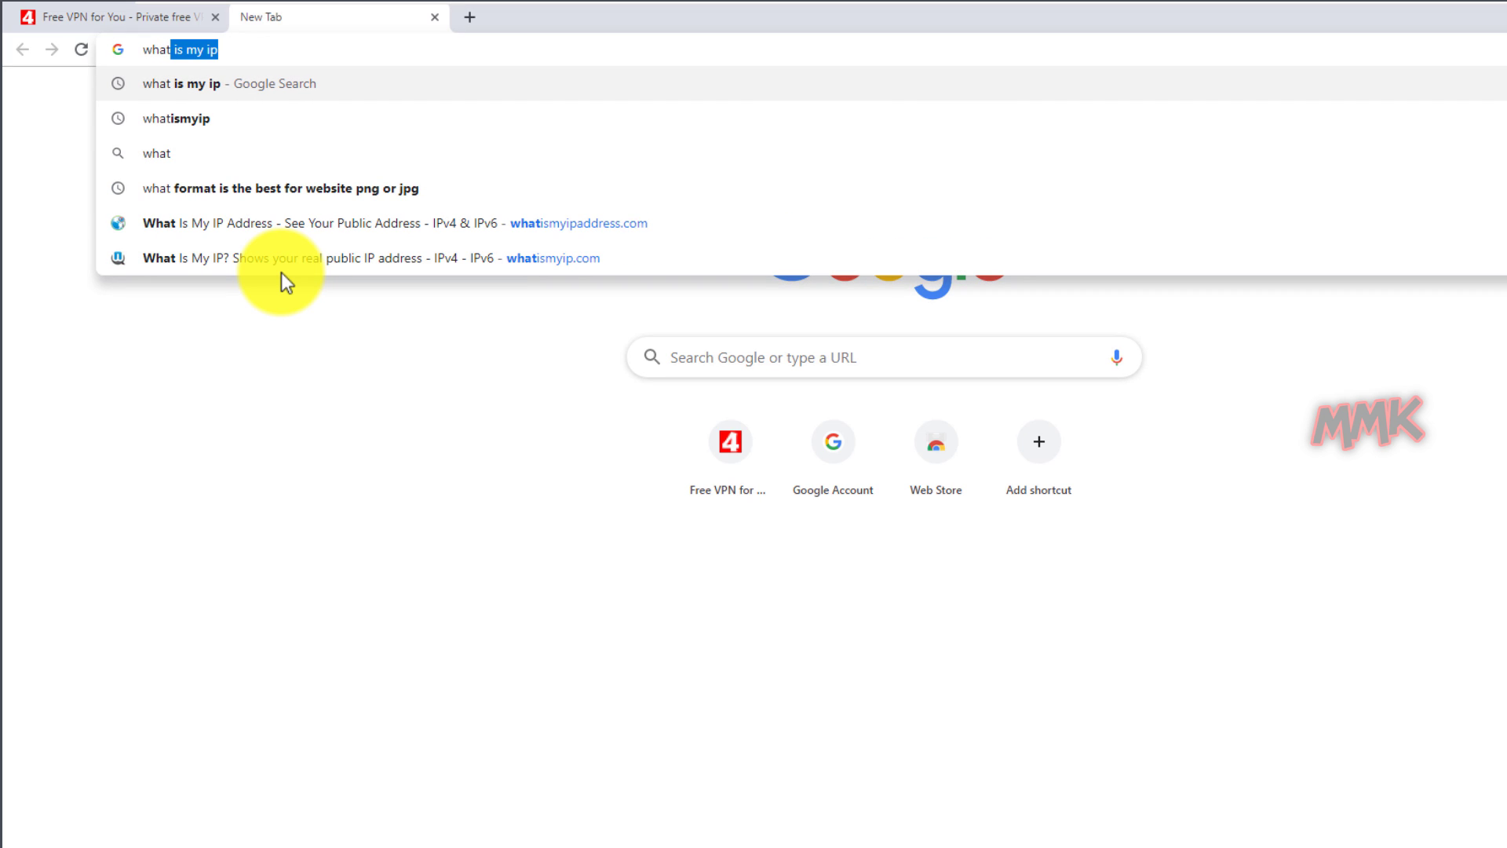
text( is my ip)
key(Return)
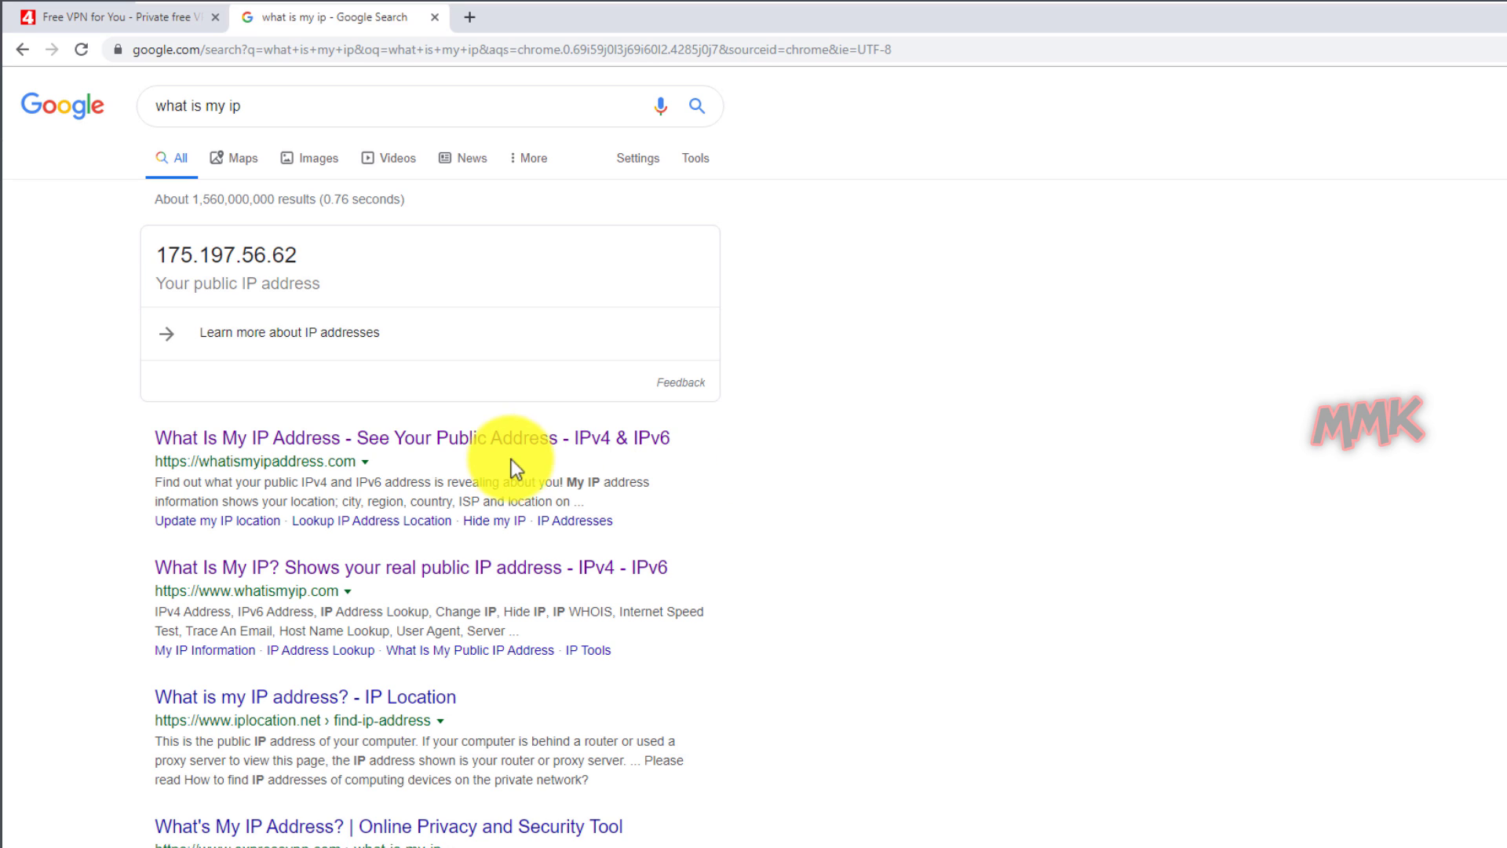
click(451, 439)
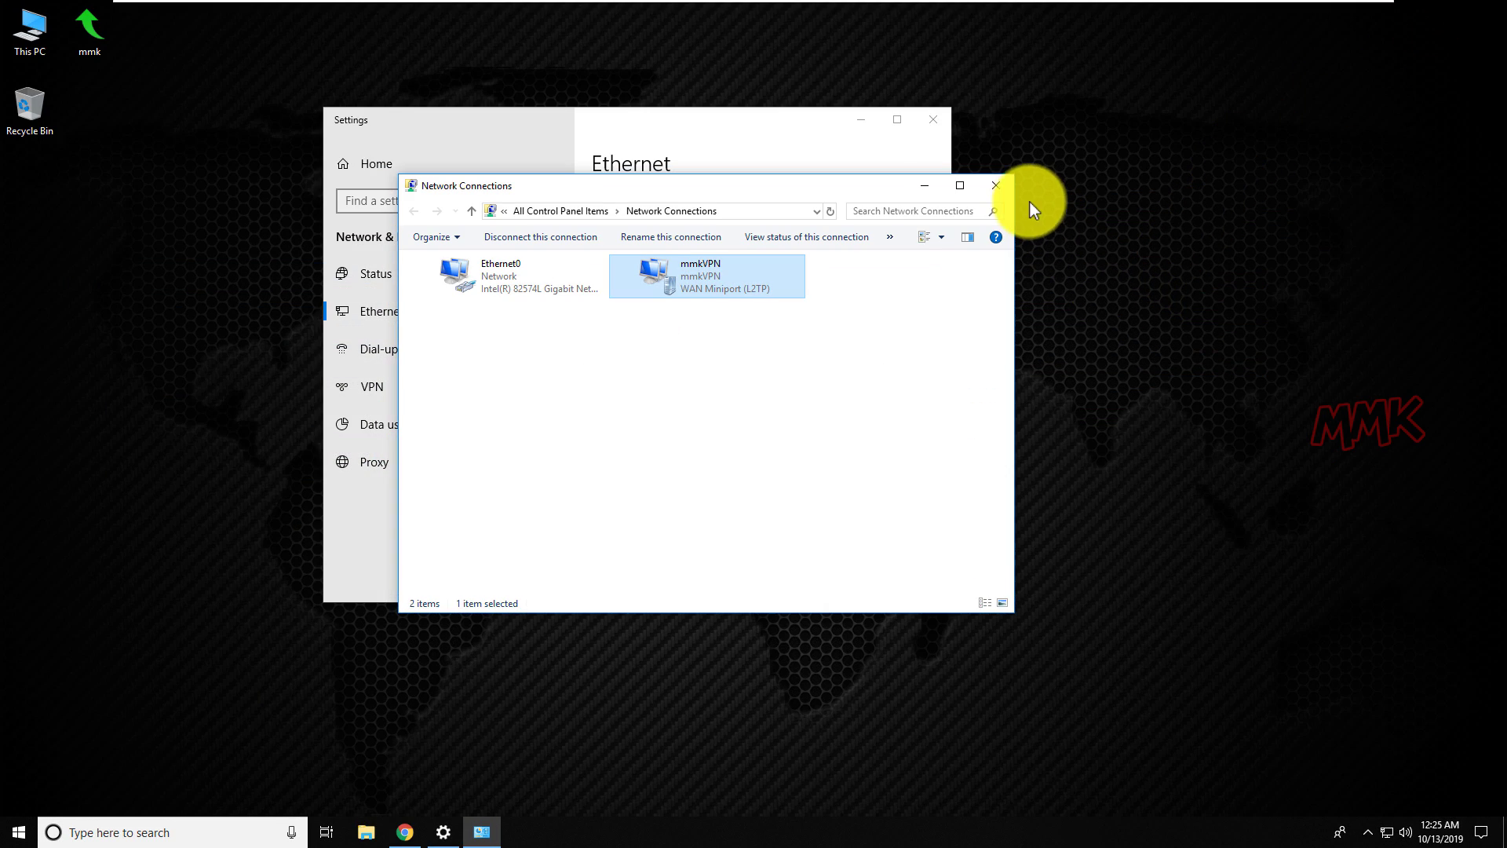
Close Network Connections, then disconnect mmkVPN on the VPN page and confirm its removal.
click(1009, 185)
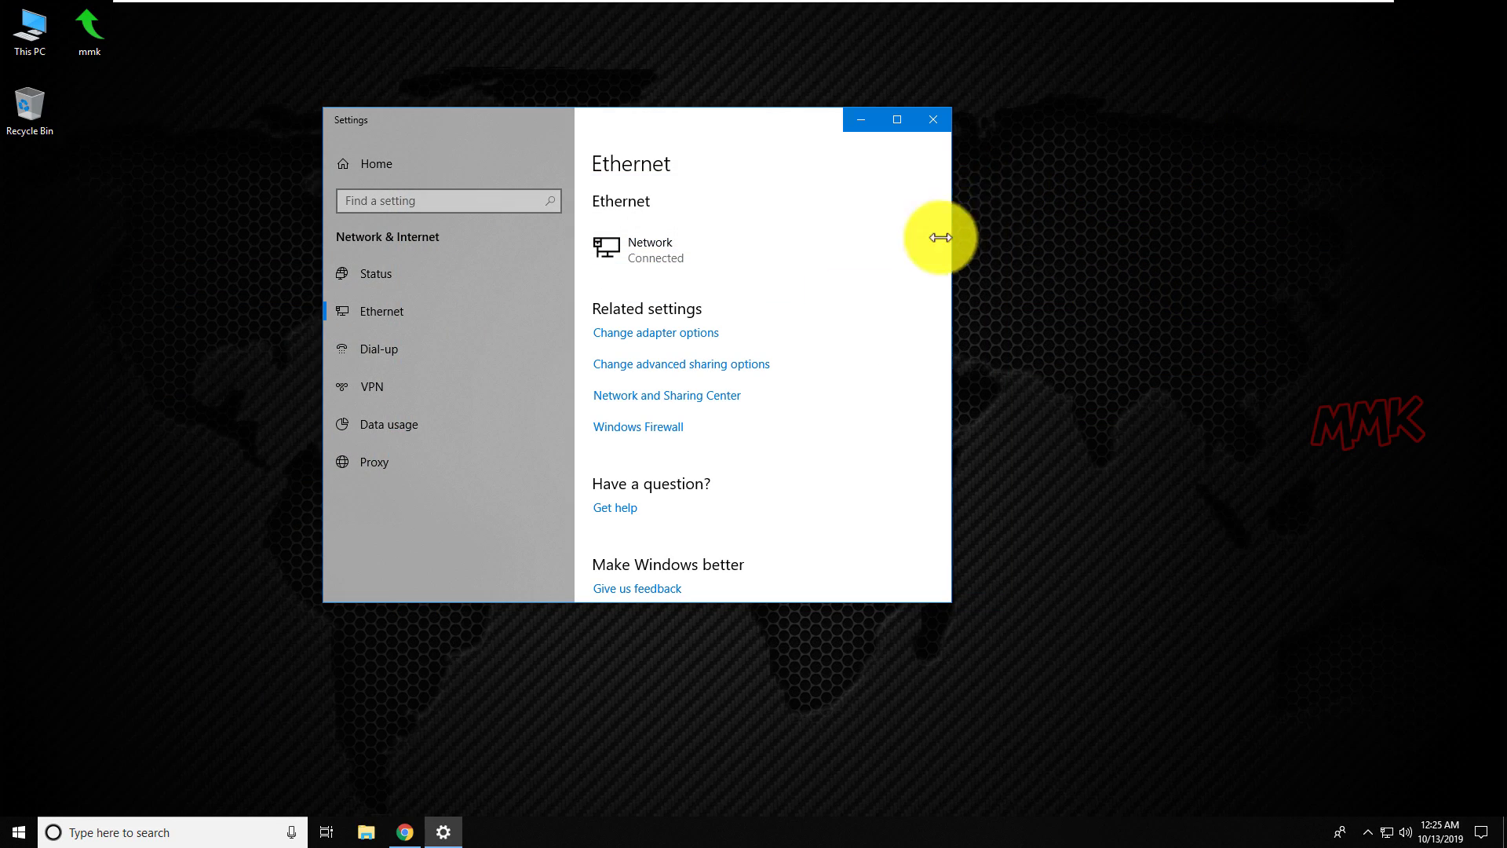
click(404, 383)
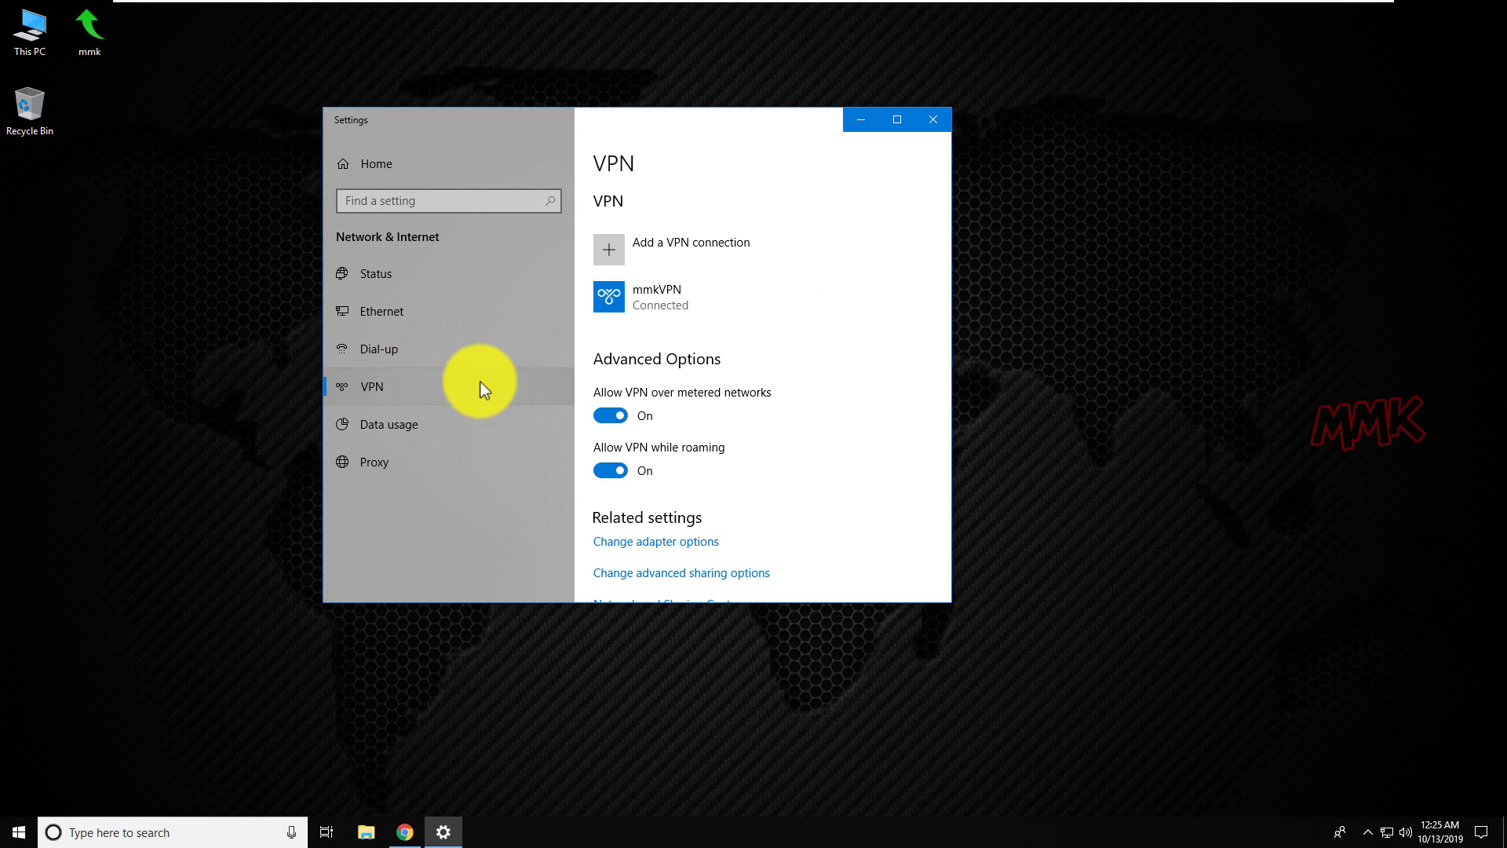
click(752, 288)
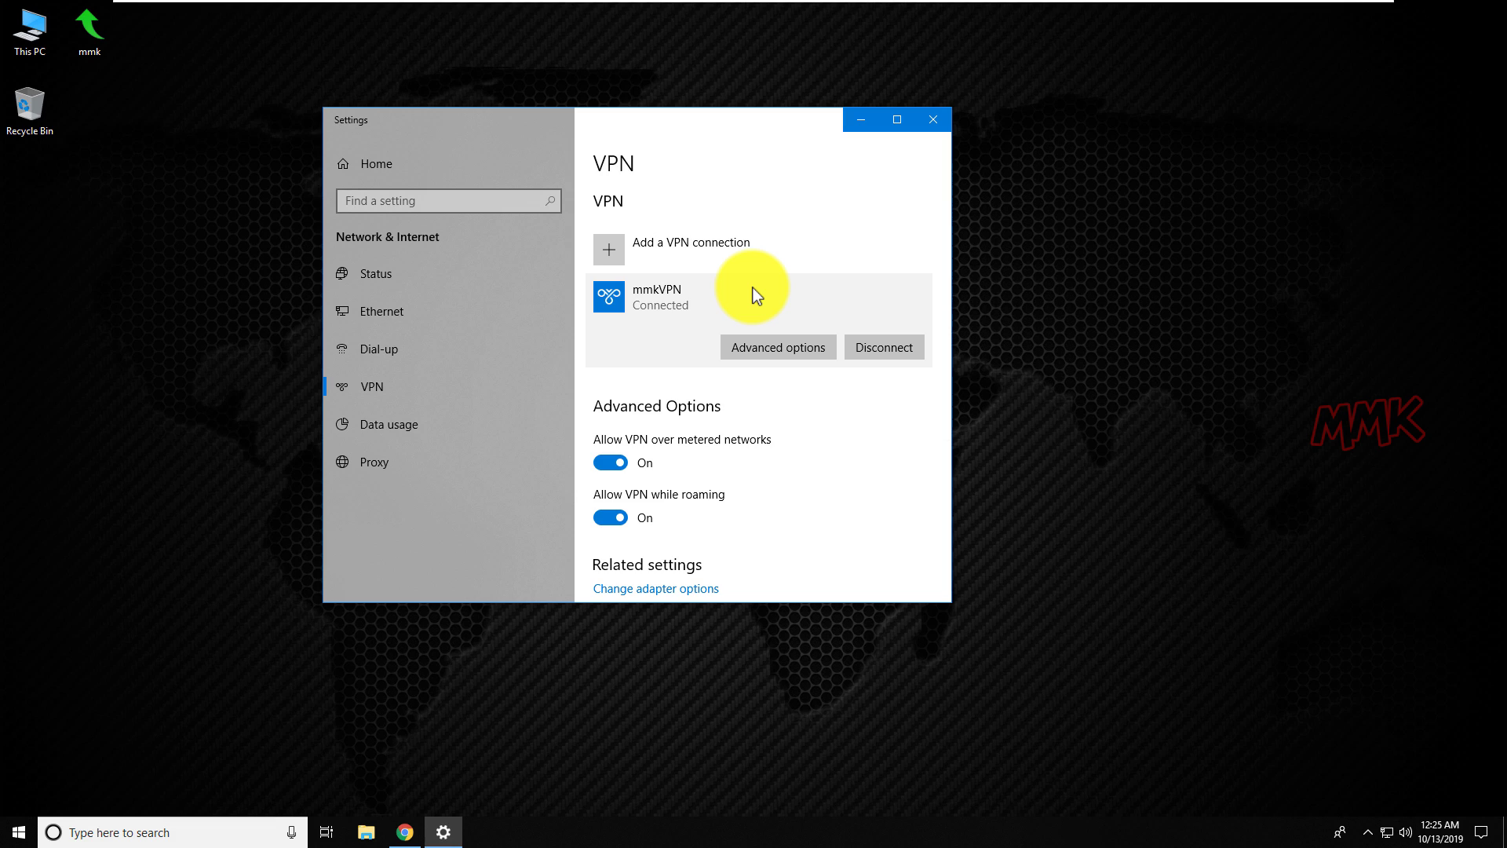
click(869, 347)
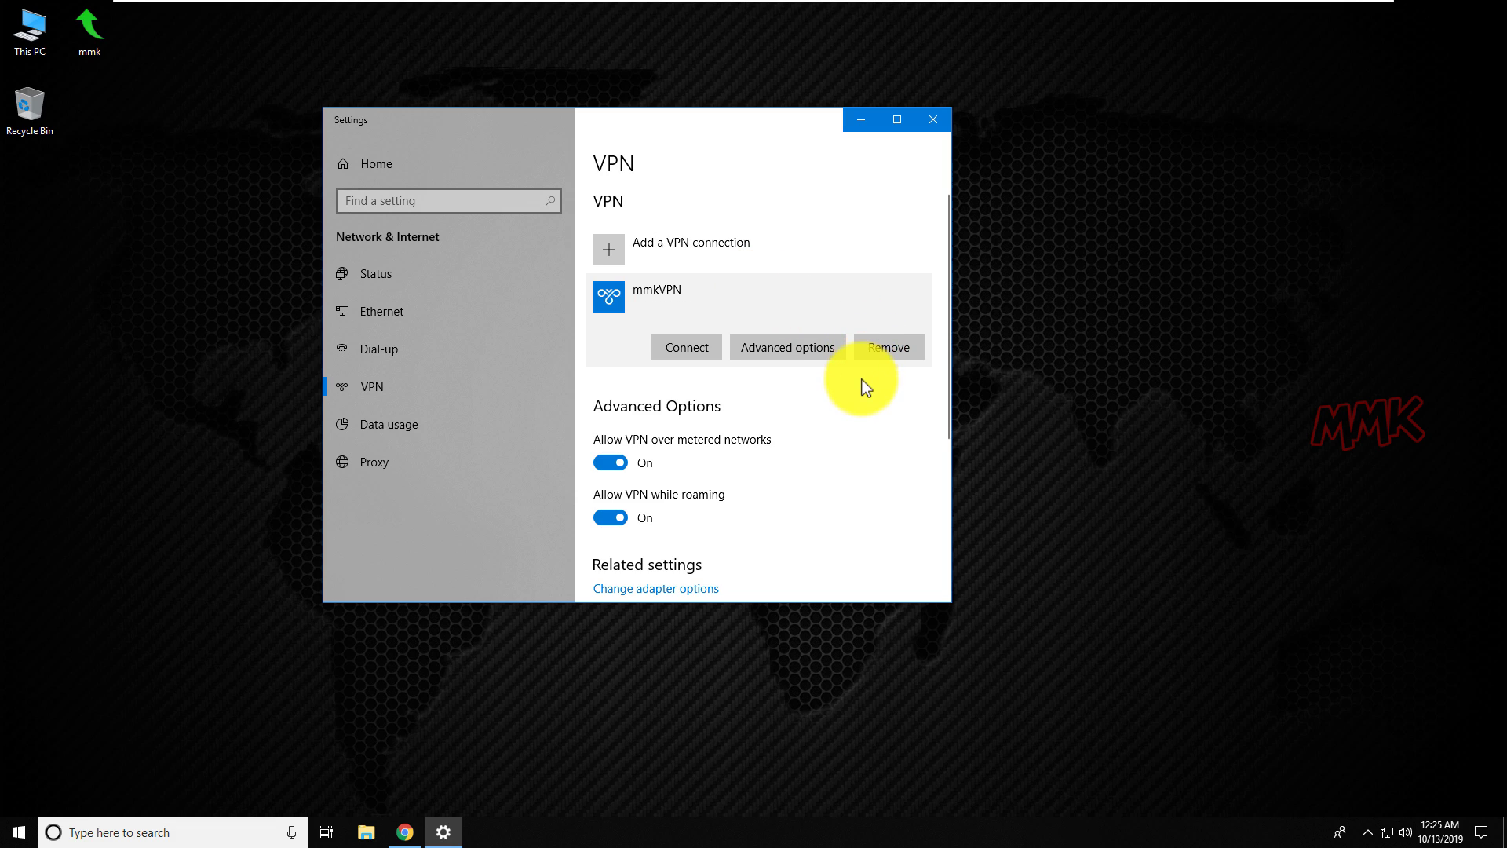
click(888, 350)
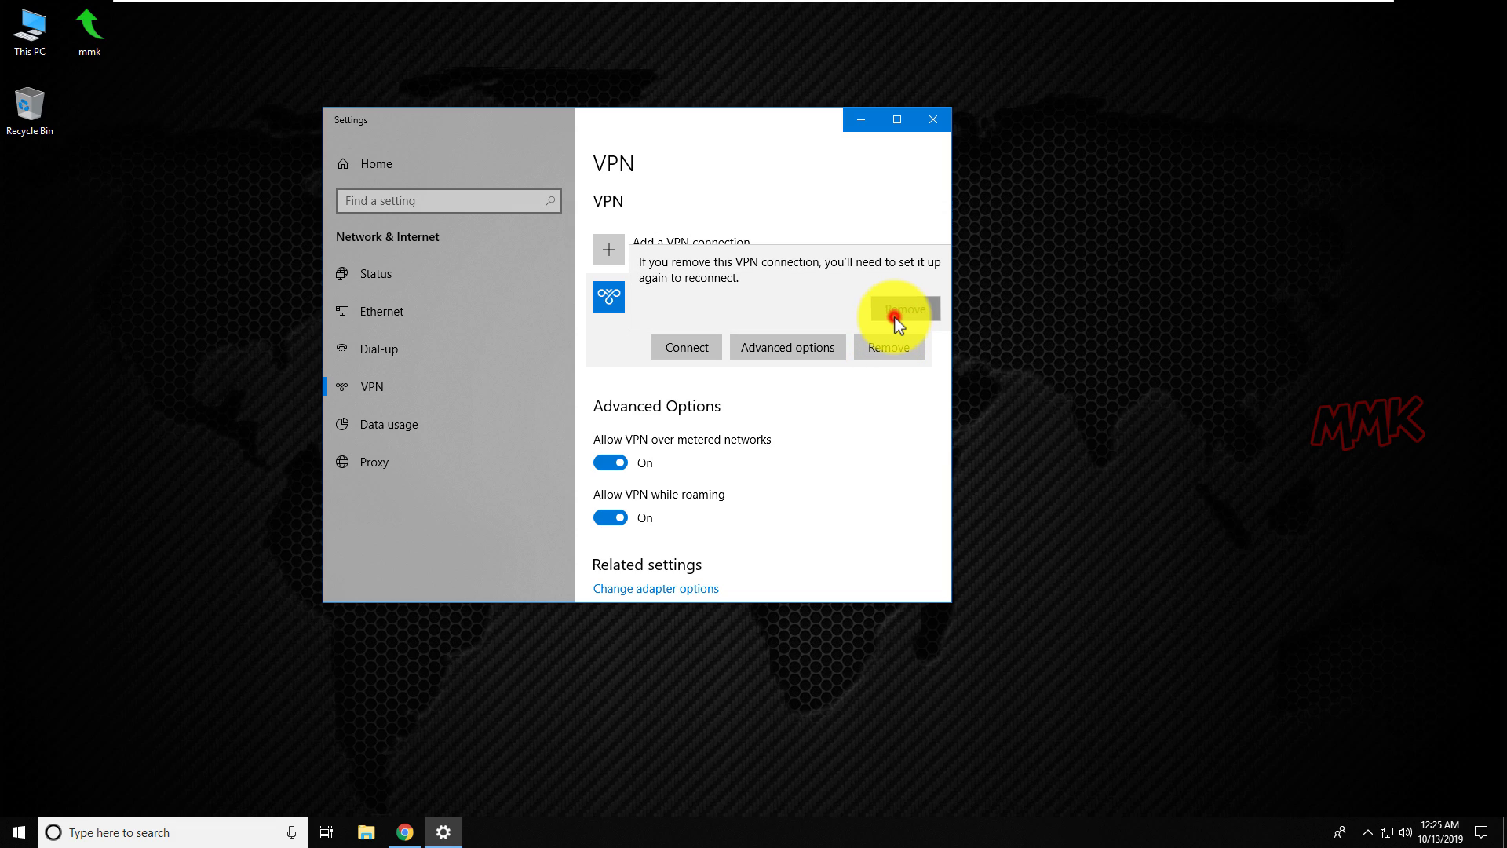
click(895, 317)
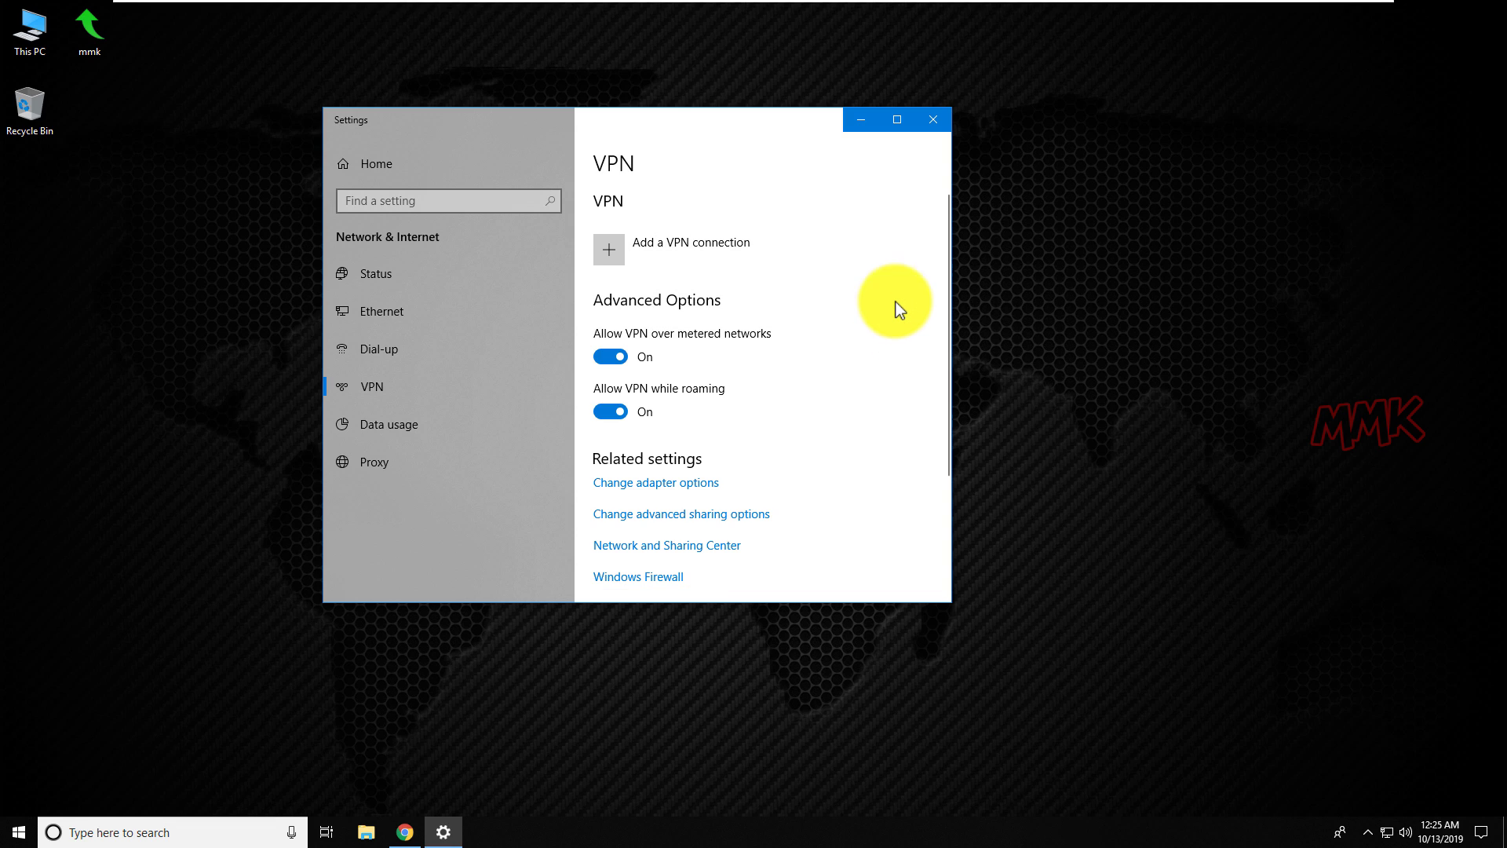